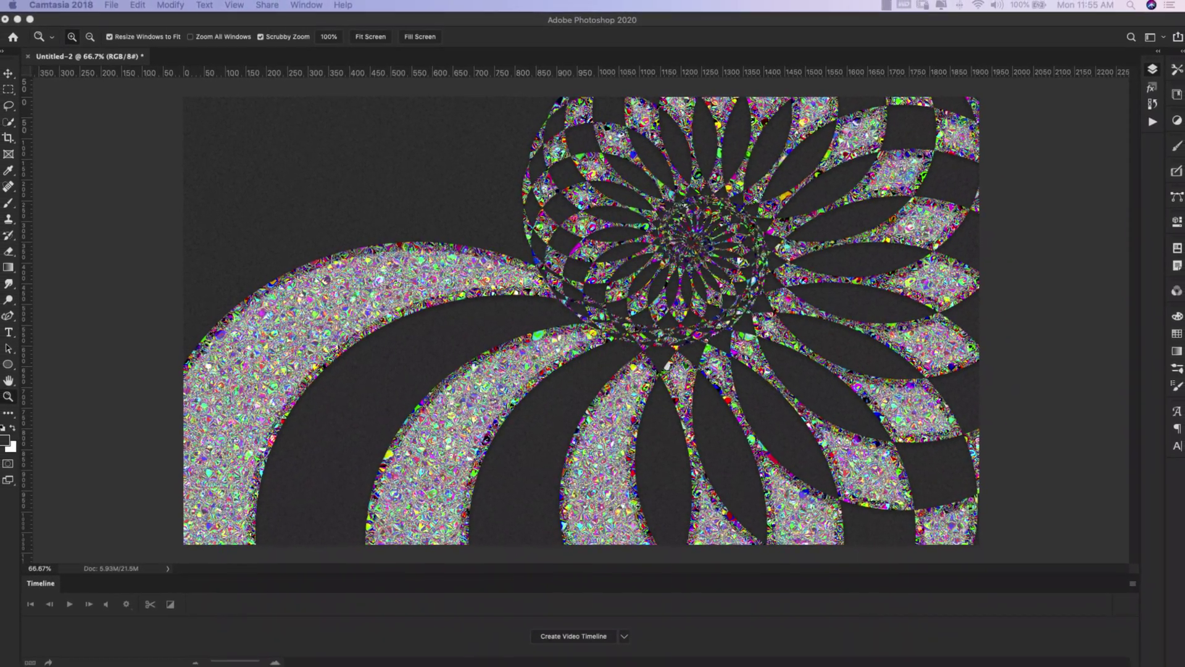
Step: Create a new document from the recent 1920 x 1080 preset, opening as Untitled-3
key(v)
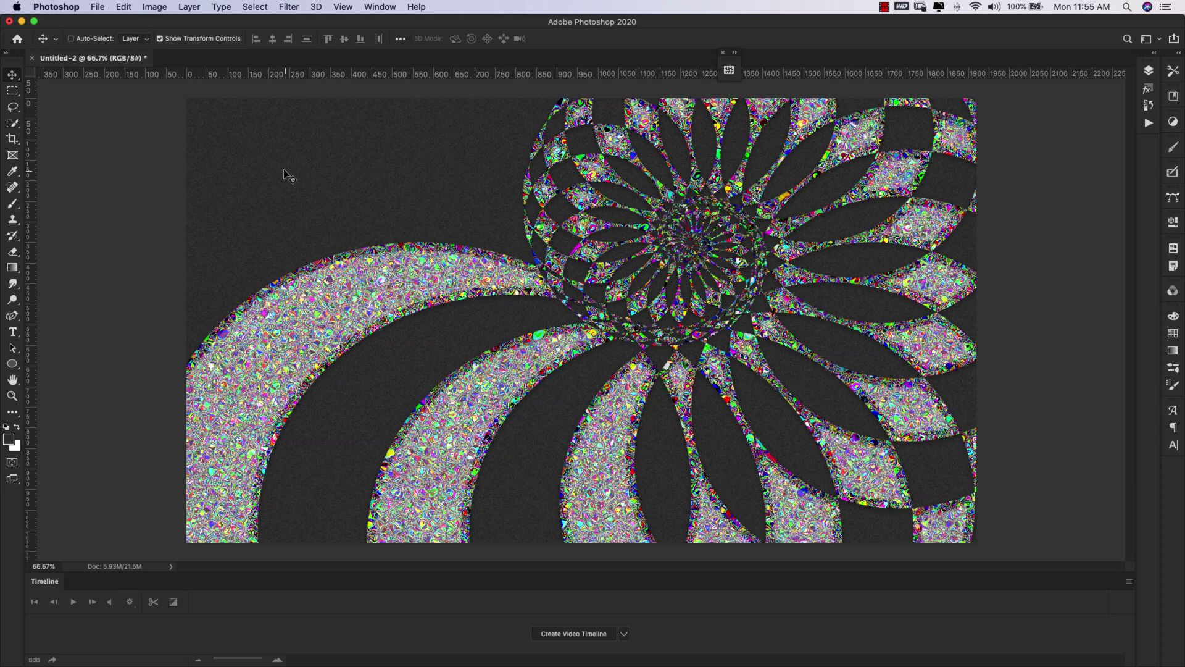
click(97, 7)
click(105, 24)
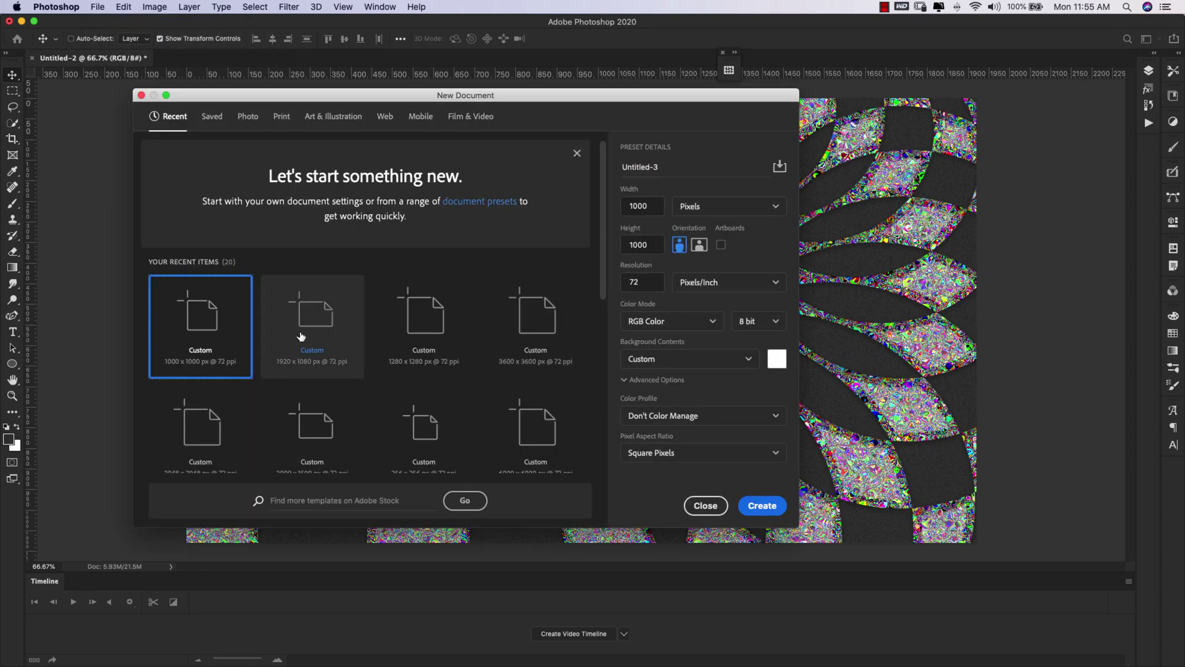
click(302, 337)
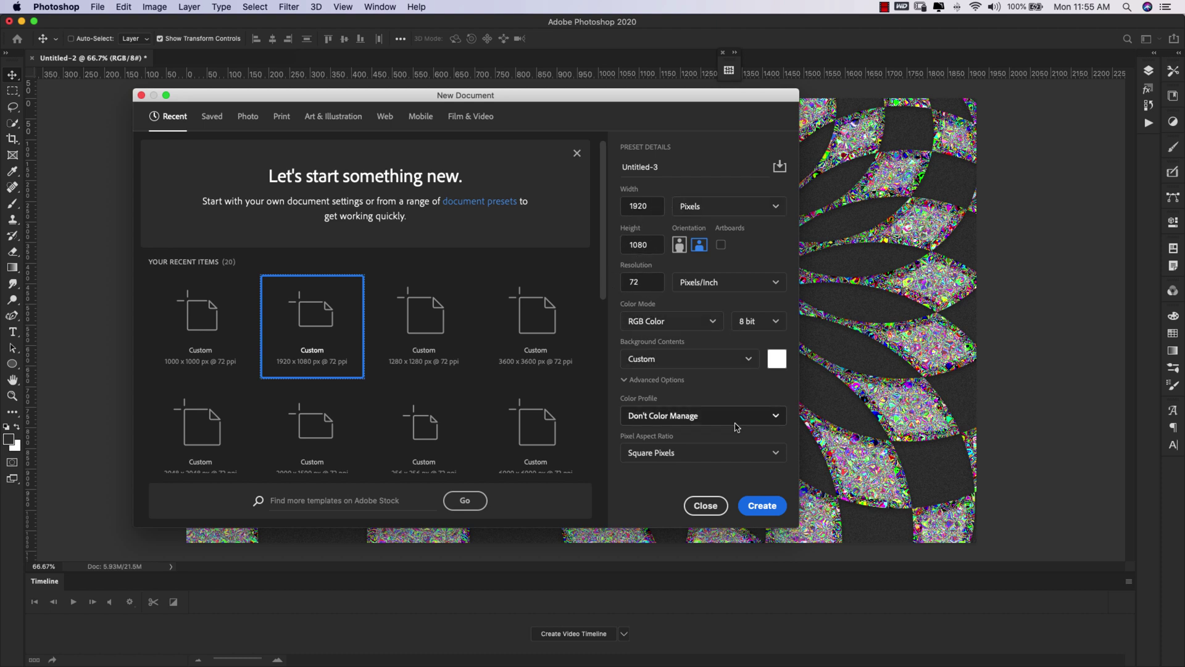
click(762, 505)
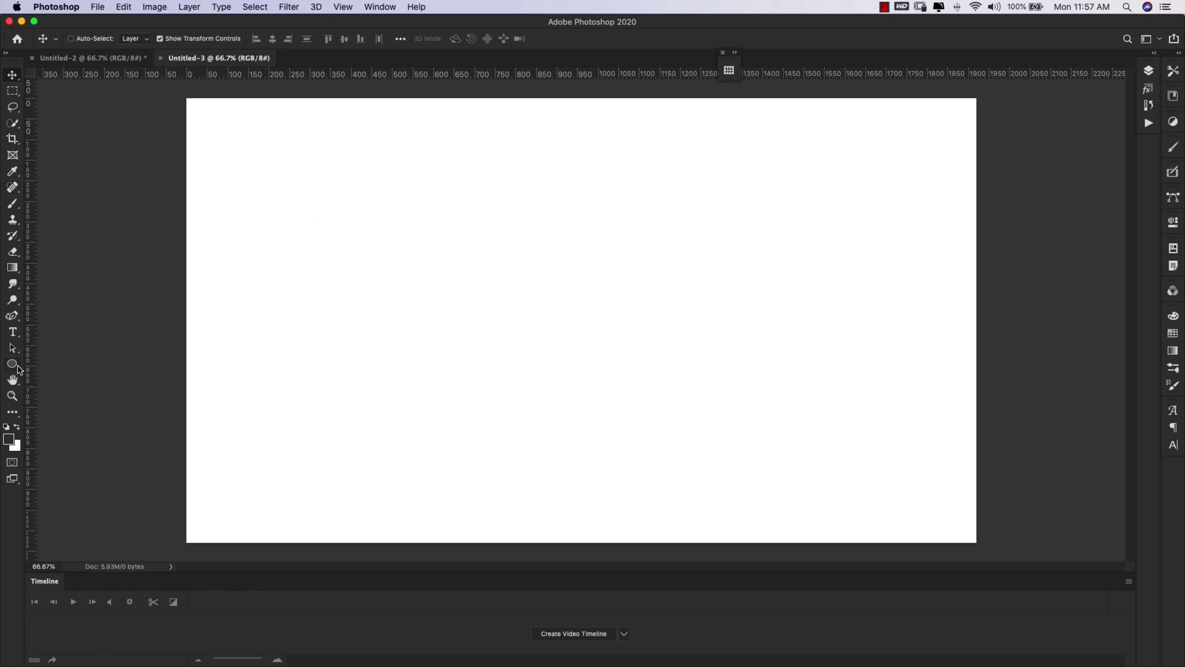
Step: Draw a 650 x 650 px ellipse and drag it onto the canvas's left side
click(16, 369)
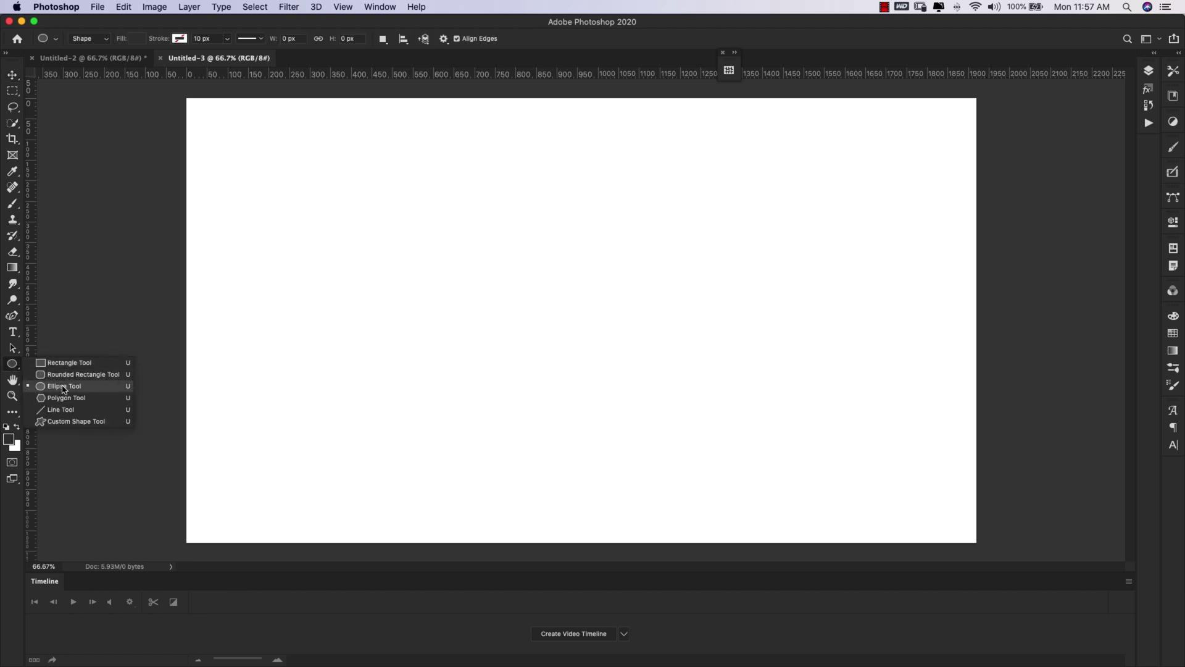
click(69, 387)
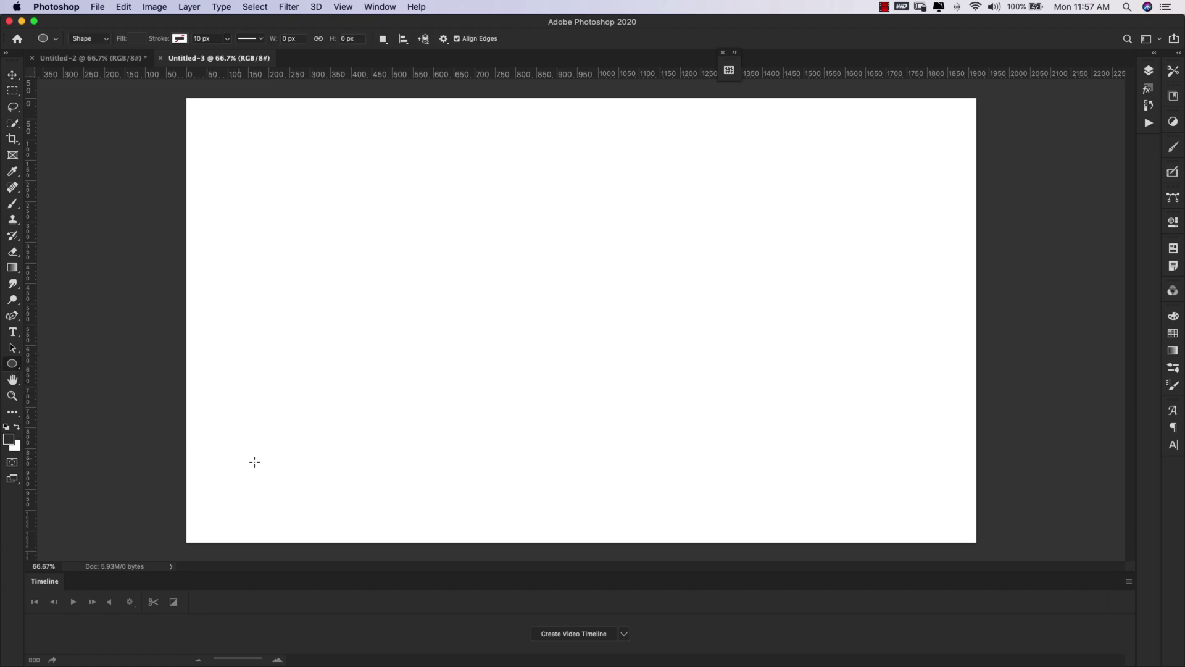
click(323, 425)
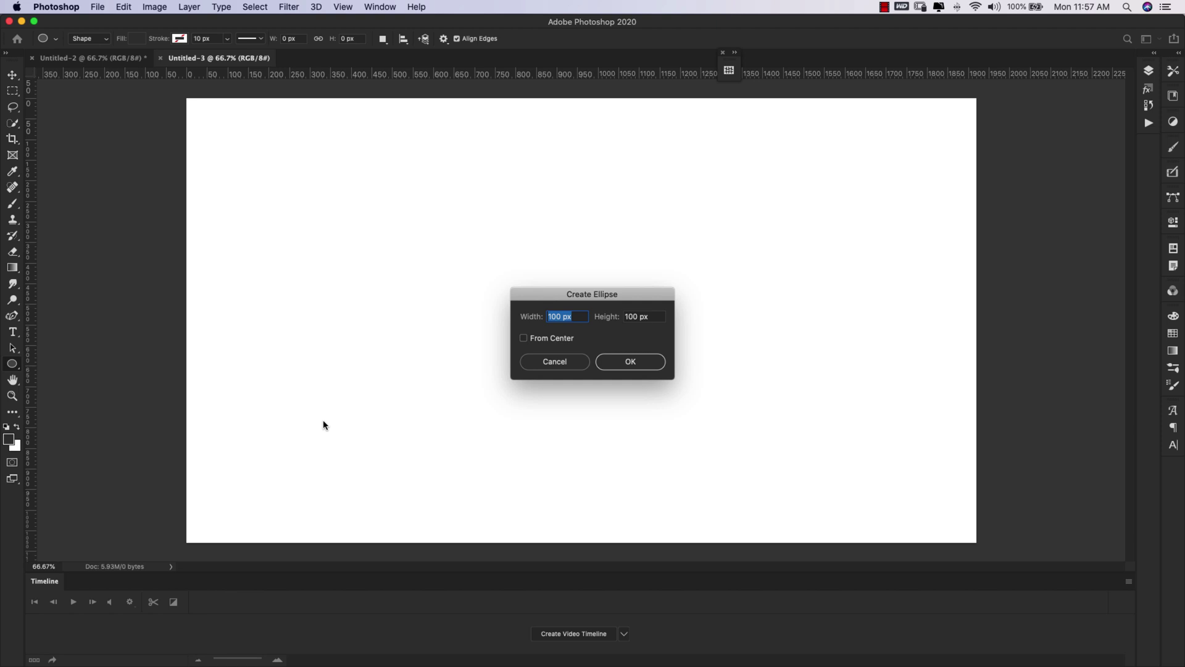
text(650)
click(613, 318)
text(650)
click(636, 367)
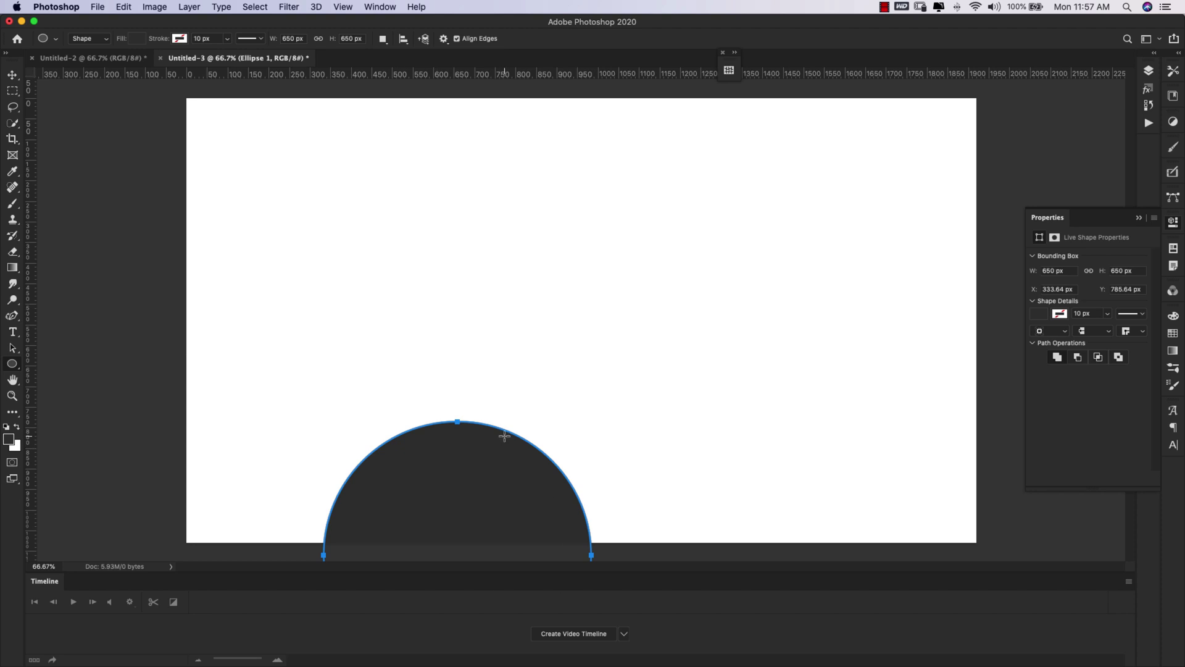
key(v)
drag(503, 437, 362, 309)
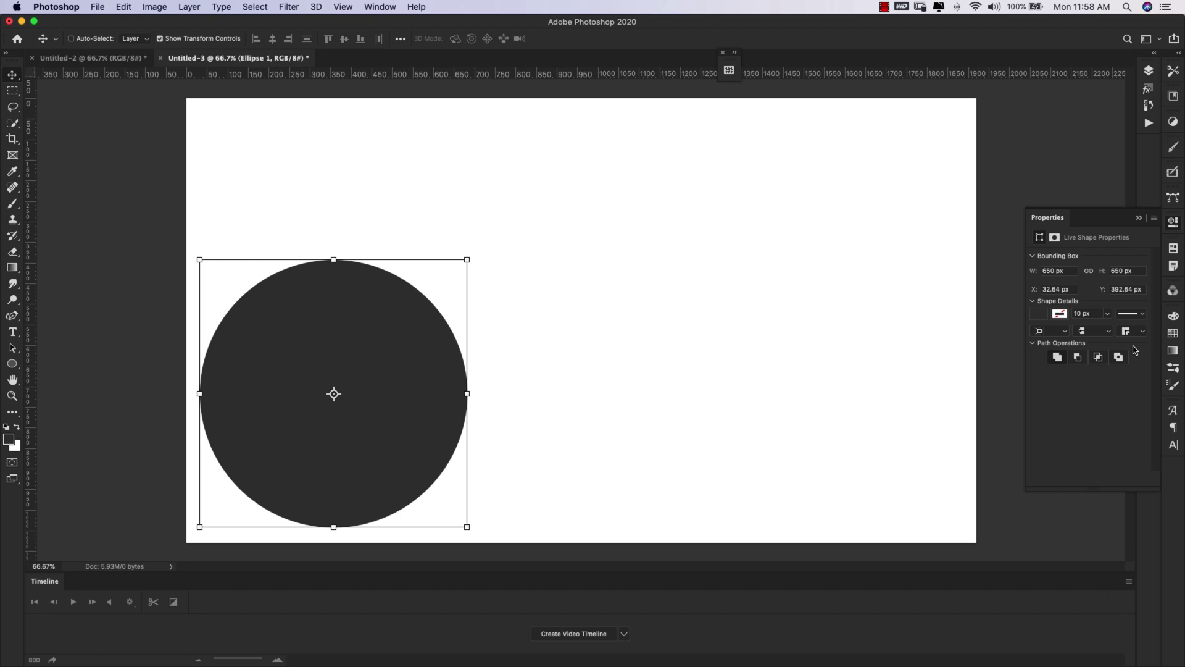
Step: Set the circle's path operation to Exclude Overlapping Shapes
click(380, 6)
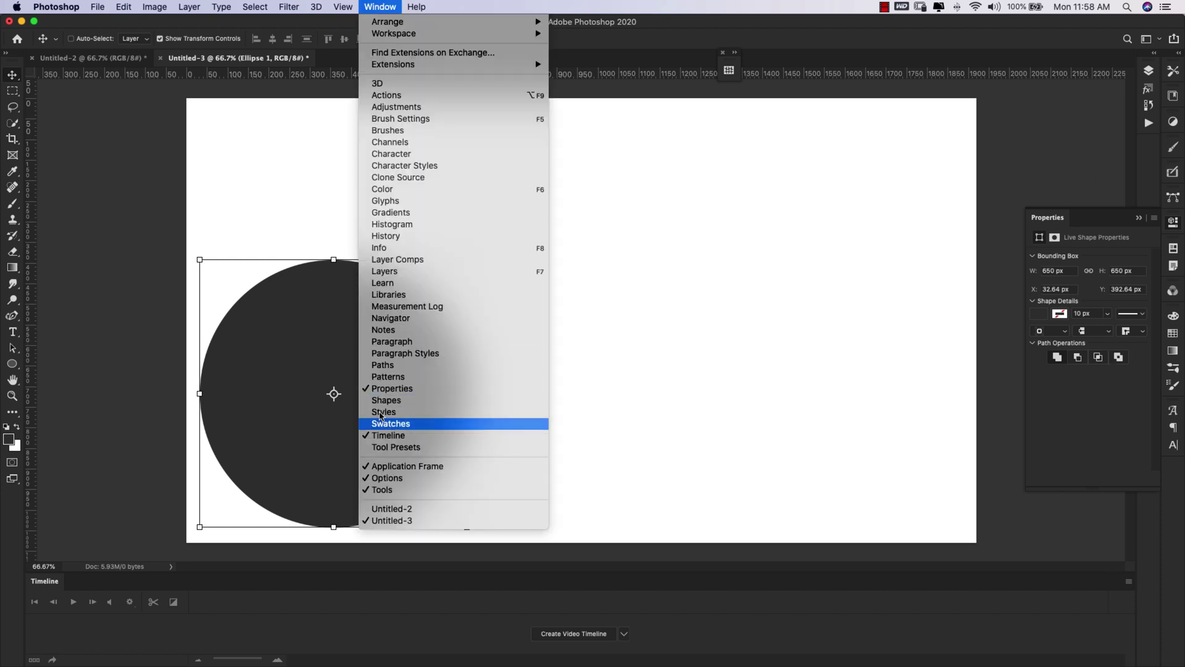
click(667, 356)
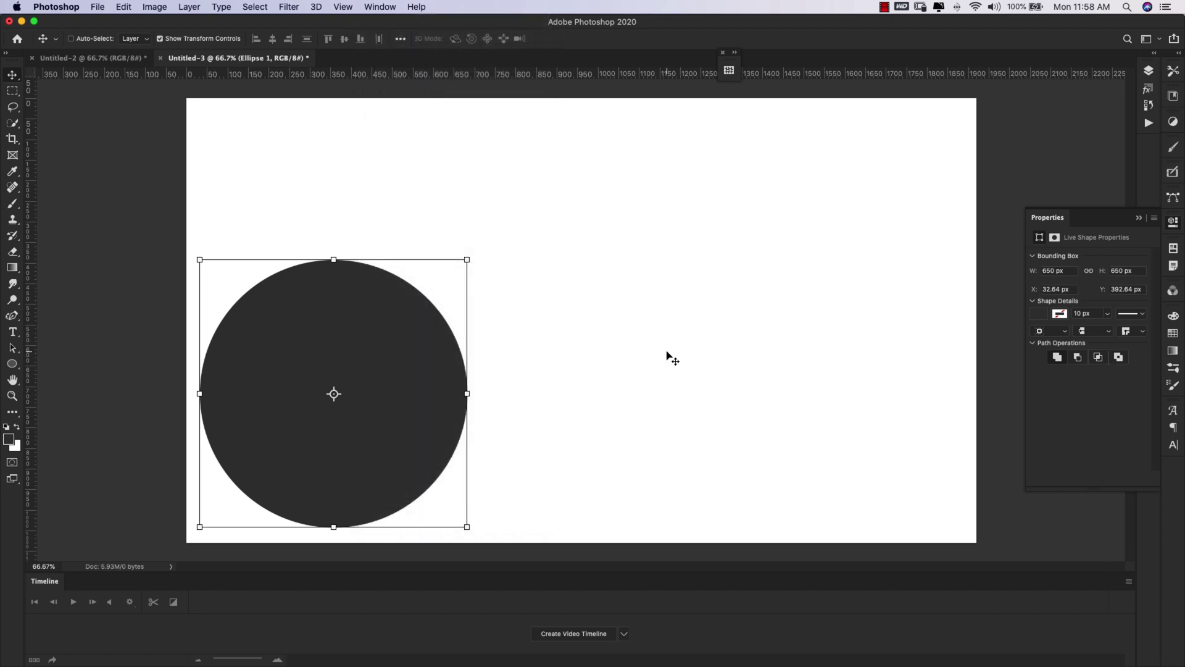
key(u)
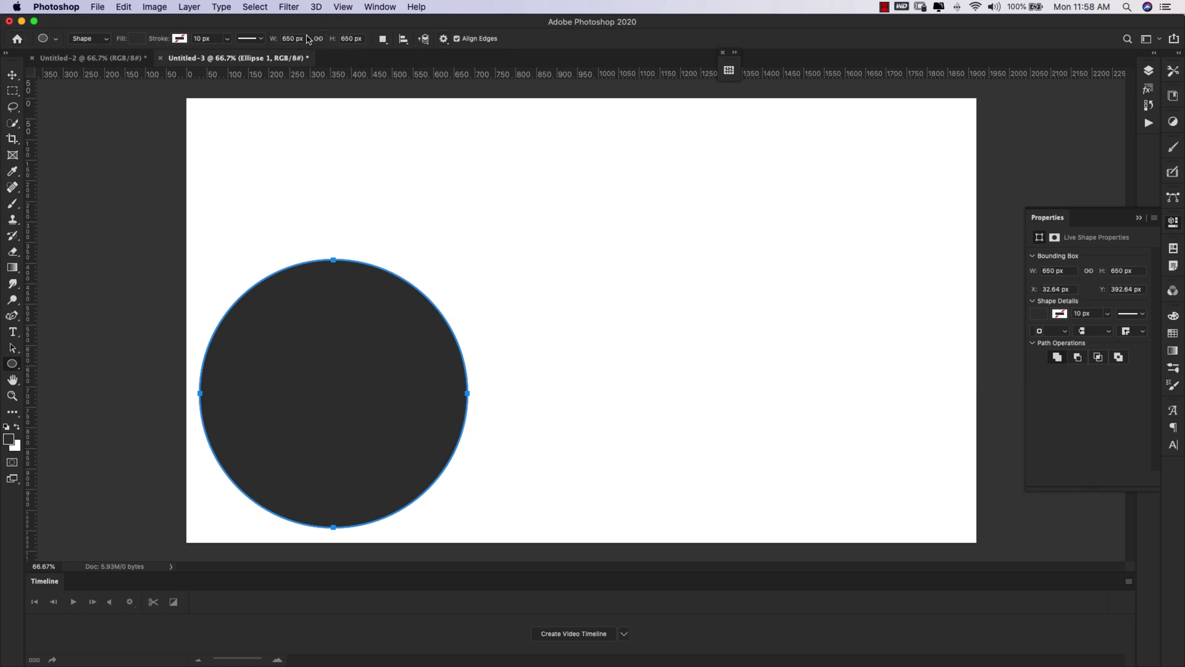
click(383, 39)
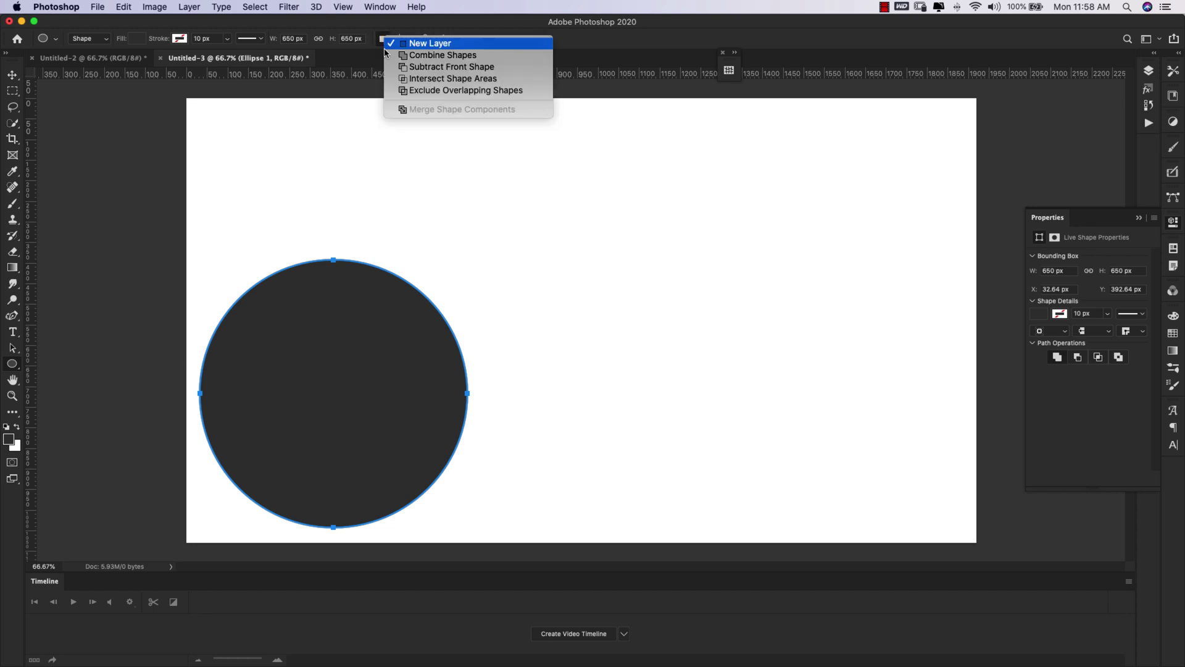
click(442, 92)
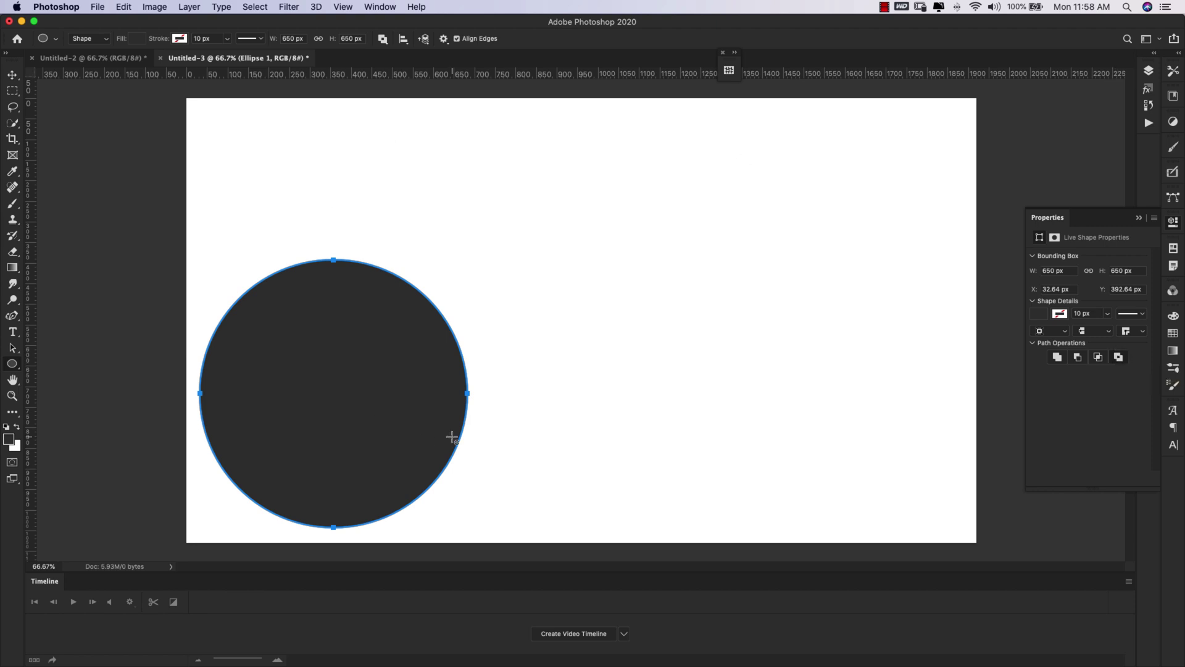
key(v)
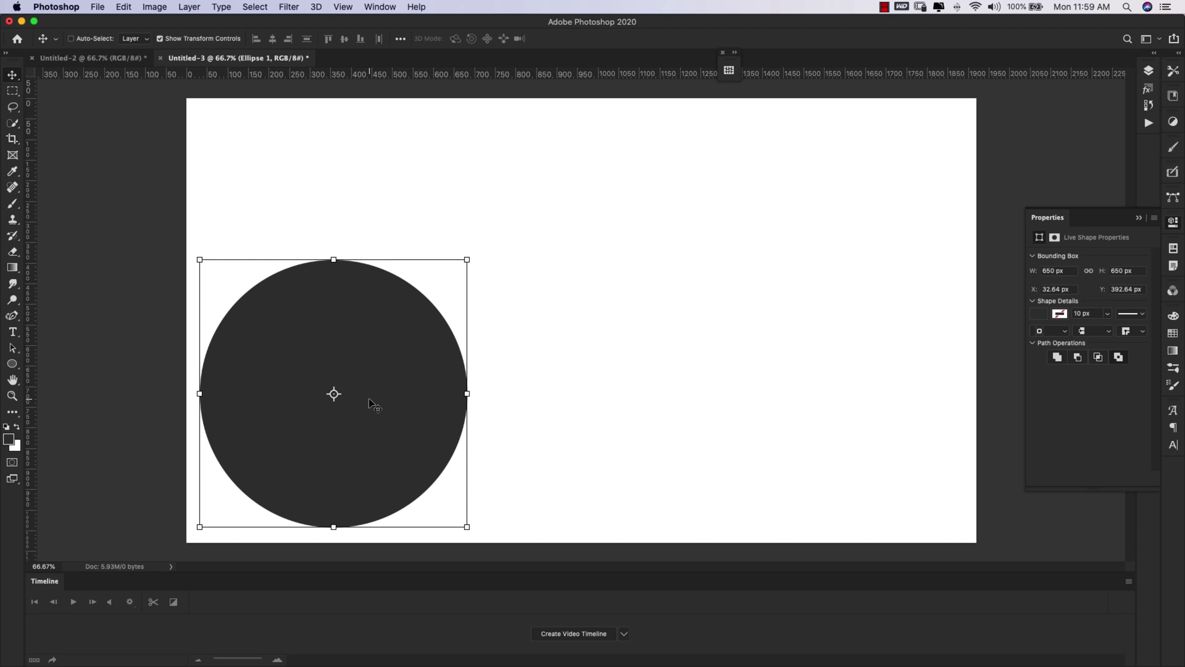
Step: Move the transform pivot to the circle's top-right corner and rotate it -15°
key(super+t)
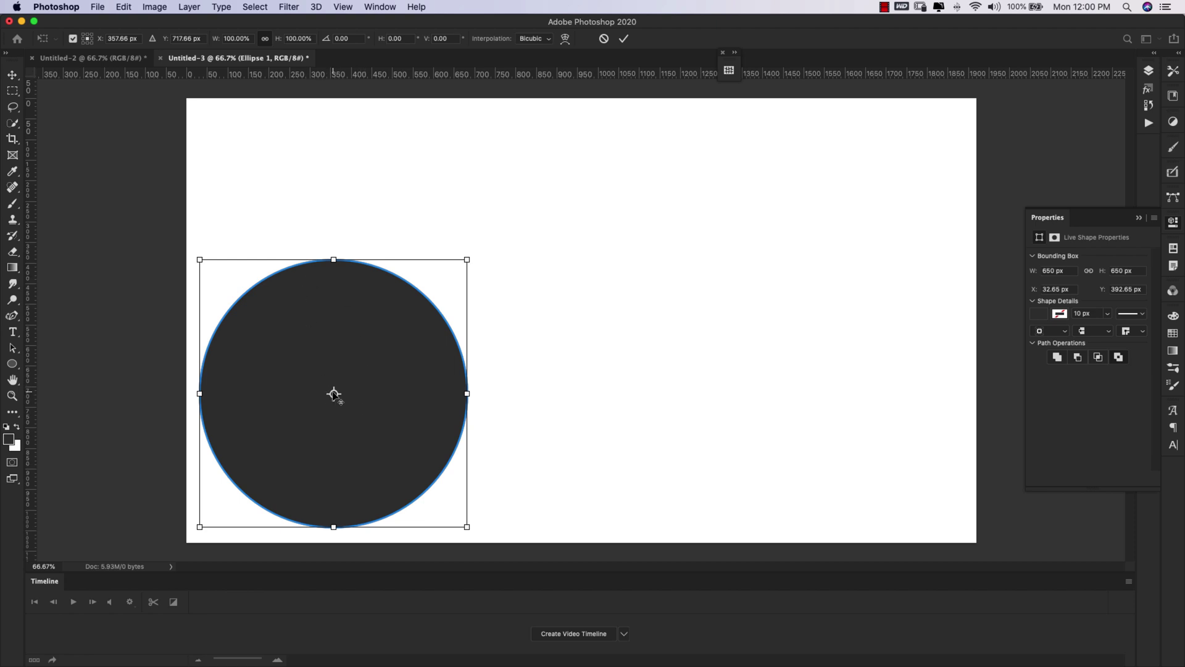
drag(334, 394, 467, 261)
drag(475, 531, 513, 509)
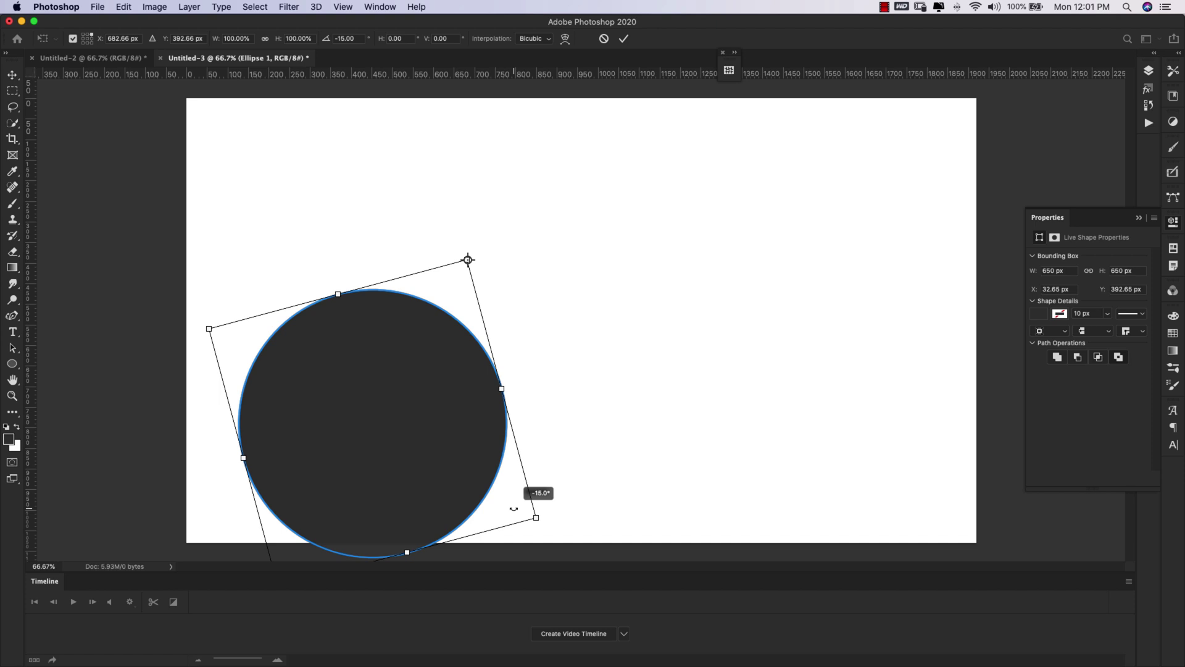
drag(514, 509, 513, 509)
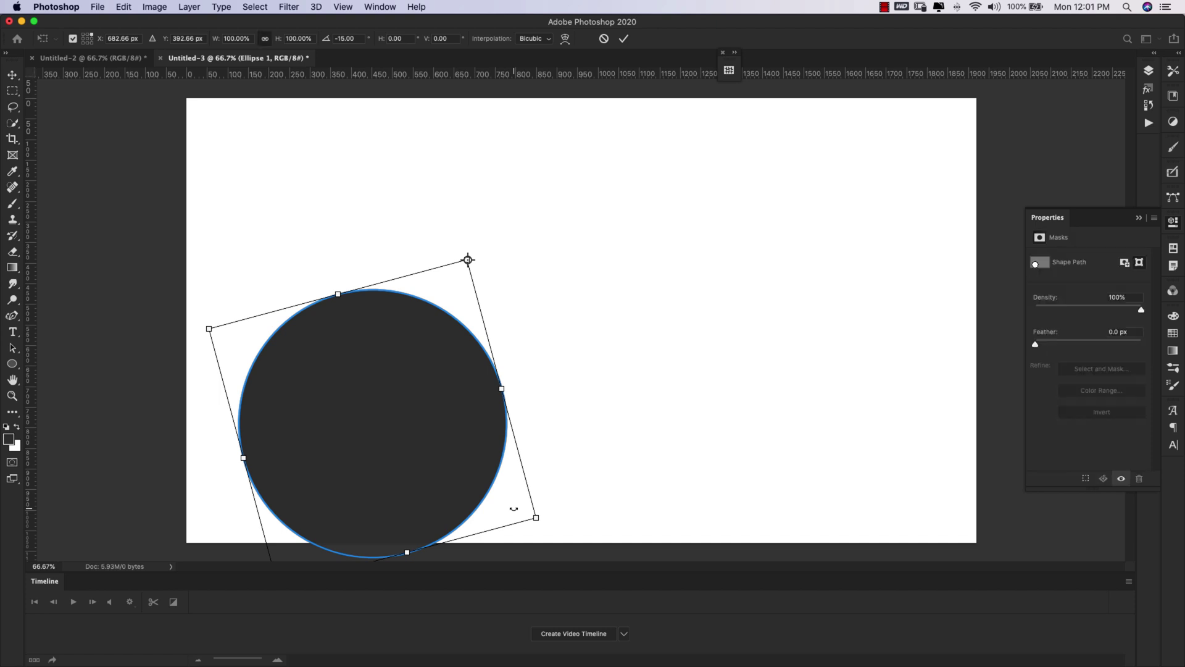
Step: Scale the rotated circle to 93.5% with linked width and height and commit
click(265, 39)
drag(250, 38, 223, 39)
text(93.5)
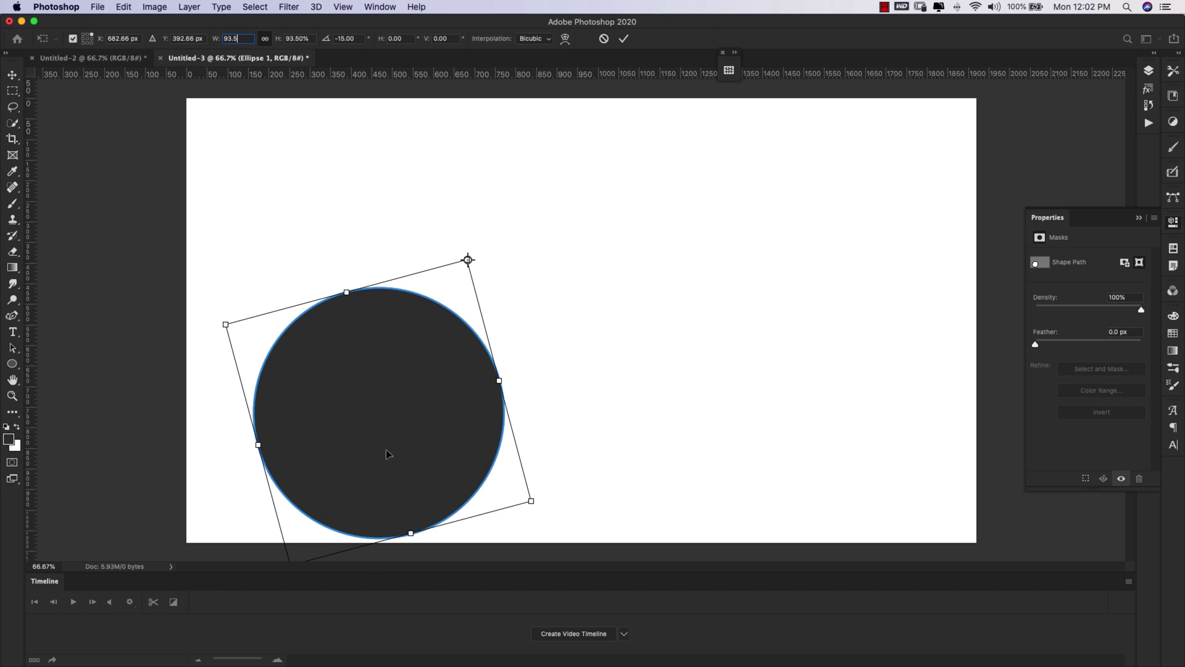
key(Return)
key(Return)
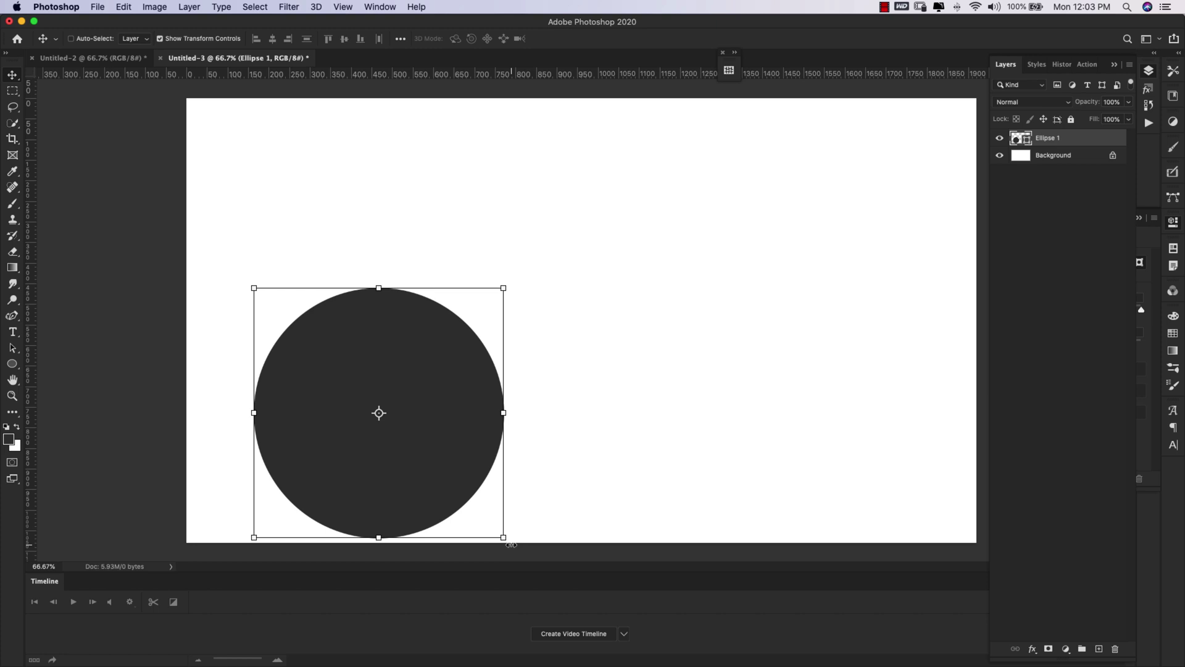
Step: Duplicate the circle repeating the last transform, creating Ellipse 1 copy
key(super)
key(super+j)
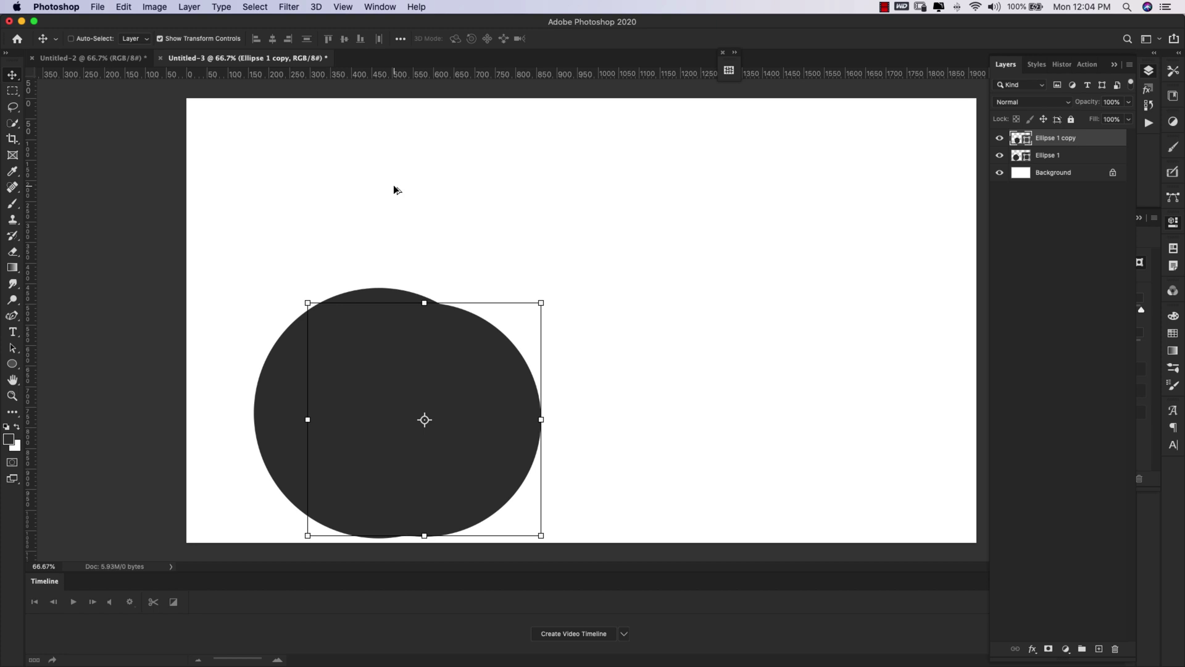
Step: Repeat duplicate-and-transform until the spiral reaches Ellipse 1 copy 71
key(super+alt+shift+t)
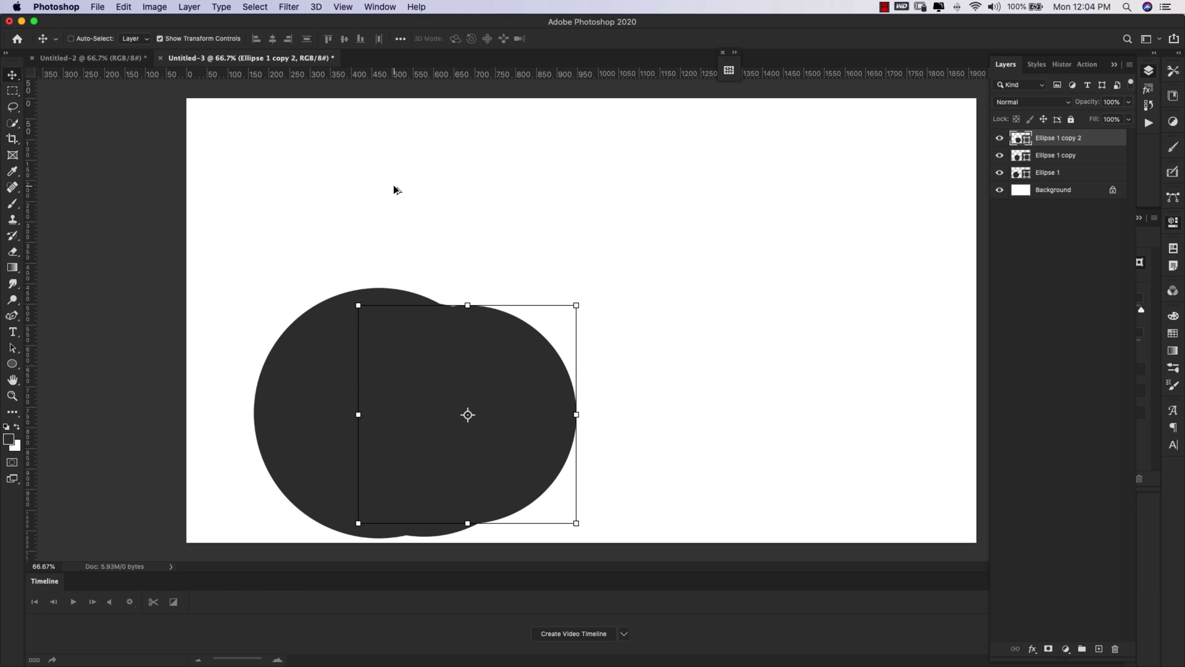
key(super+shift+alt+t)
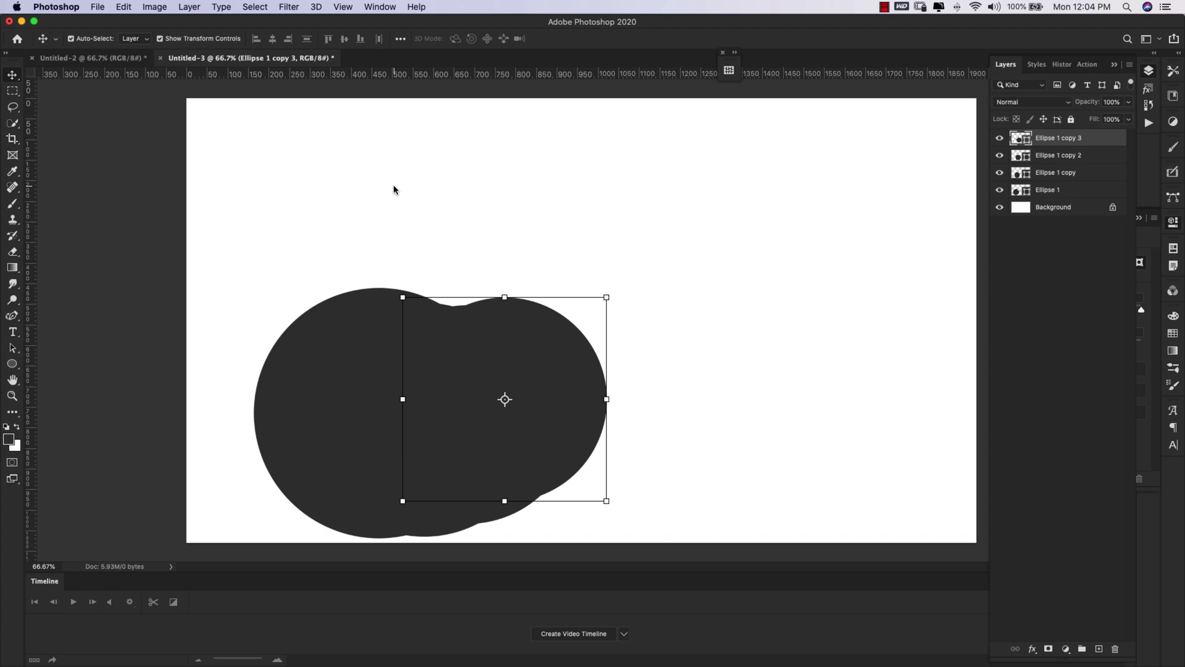
key(super+shift+alt+t)
key(super+shift+alt+t)
key(super+shift+alt+t)
key(super+shift+alt+t)
key(super+shift+alt+t)
key(super+shift+alt+t)
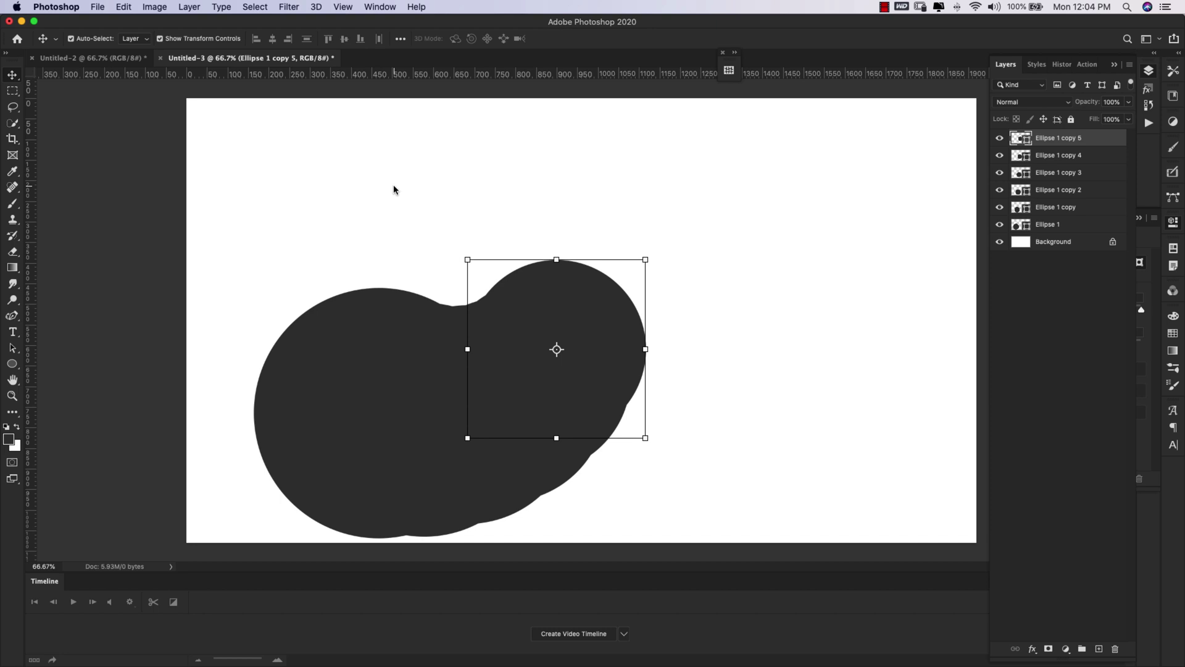
key(super+shift+alt+t)
key(super+shift+alt+t)
key(super+shift+alt+t)
key(super+shift+alt+t)
key(super+shift+alt+t)
key(super+shift+alt+t)
key(super+shift+alt+t)
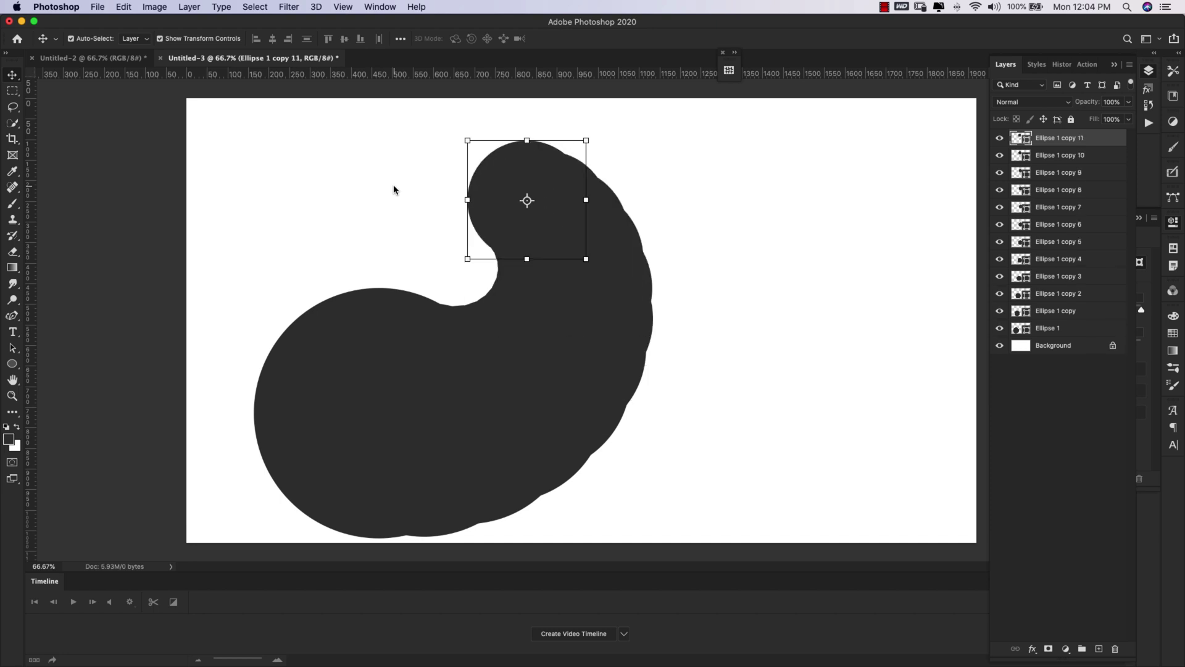
key(super+shift+alt+t)
key(super+shift+alt+t)
key(super+shift+alt+t)
key(super+shift+alt+t)
key(super+shift+alt+t)
key(super+shift+alt+t)
key(super+shift+alt+t)
key(super+shift+alt+t)
key(super+shift+alt+t)
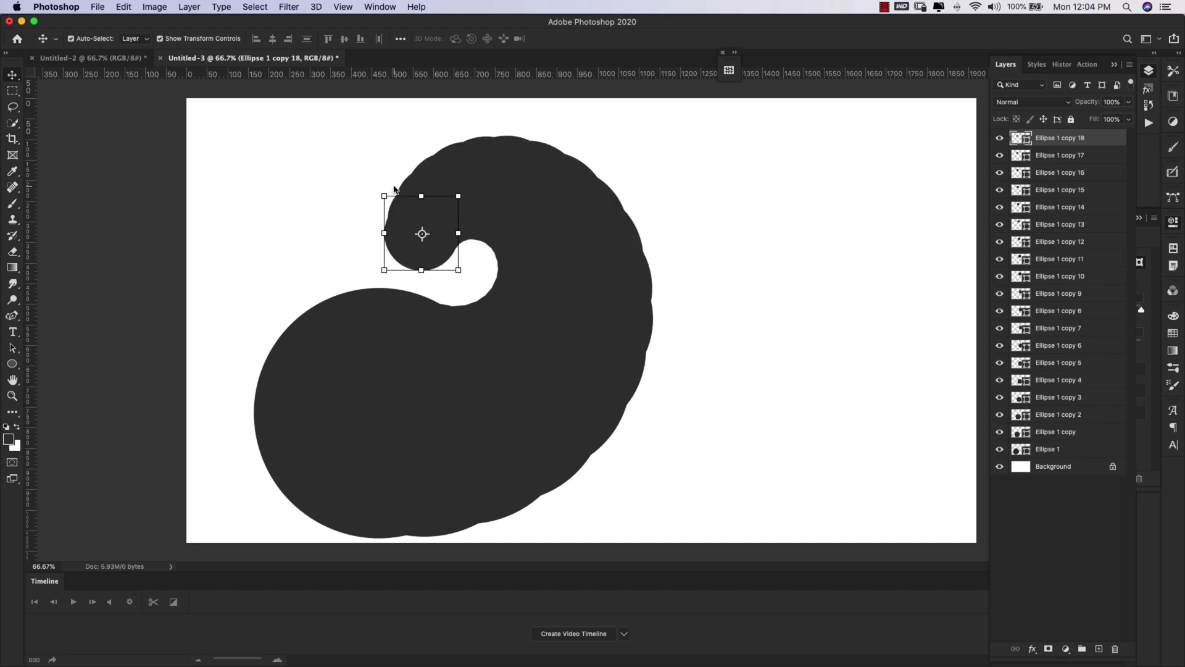
key(super+shift+alt+t)
key(super+shift+alt+t)
key(super+shift+alt+t)
key(super+shift+alt+t)
key(super+shift+alt+t)
key(super+shift+alt+t)
key(super+shift+alt+t)
key(super+shift+alt+t)
key(super+shift+alt+t)
key(super+shift+alt+t)
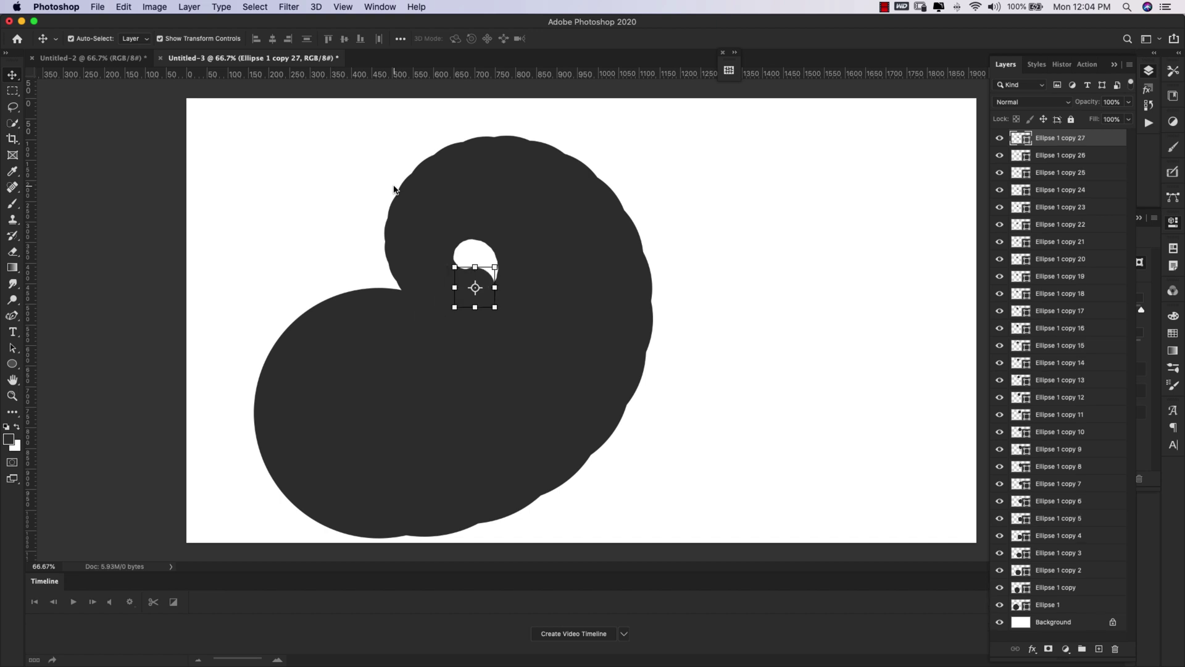
key(super+shift+alt+t)
key(super+shift+alt+t)
key(super+shift+alt+t)
key(super+shift+alt+t)
key(super+shift+alt+t)
key(super+shift+alt+t)
key(super+shift+alt+t)
key(super+shift+alt+t)
key(super+shift+alt+t)
key(super+shift+alt+t)
key(super+shift+alt+t)
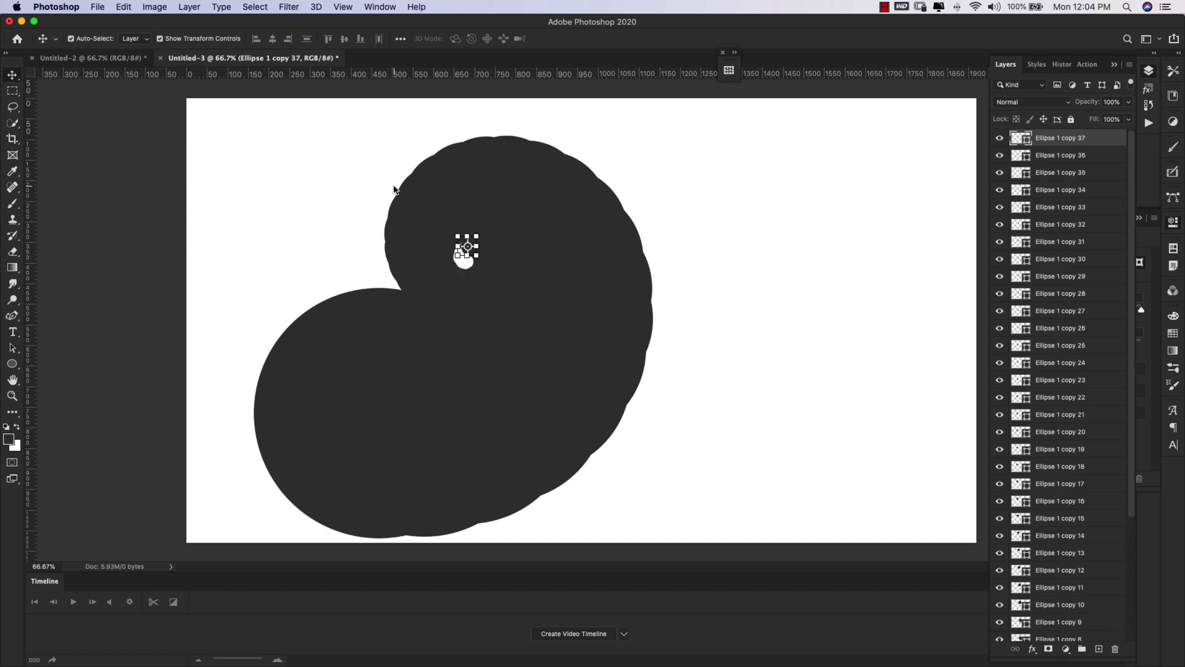
key(super+shift+alt+t)
key(super+shift+alt+t)
key(super+shift+alt+t)
key(super+shift+alt+t)
key(super+shift+alt+t)
key(super+shift+alt+t)
key(super+shift+alt+t)
key(super+shift+alt+t)
key(super+shift+alt+t)
key(super+shift+alt+t)
key(super+shift+alt+t)
key(super+shift+alt+t)
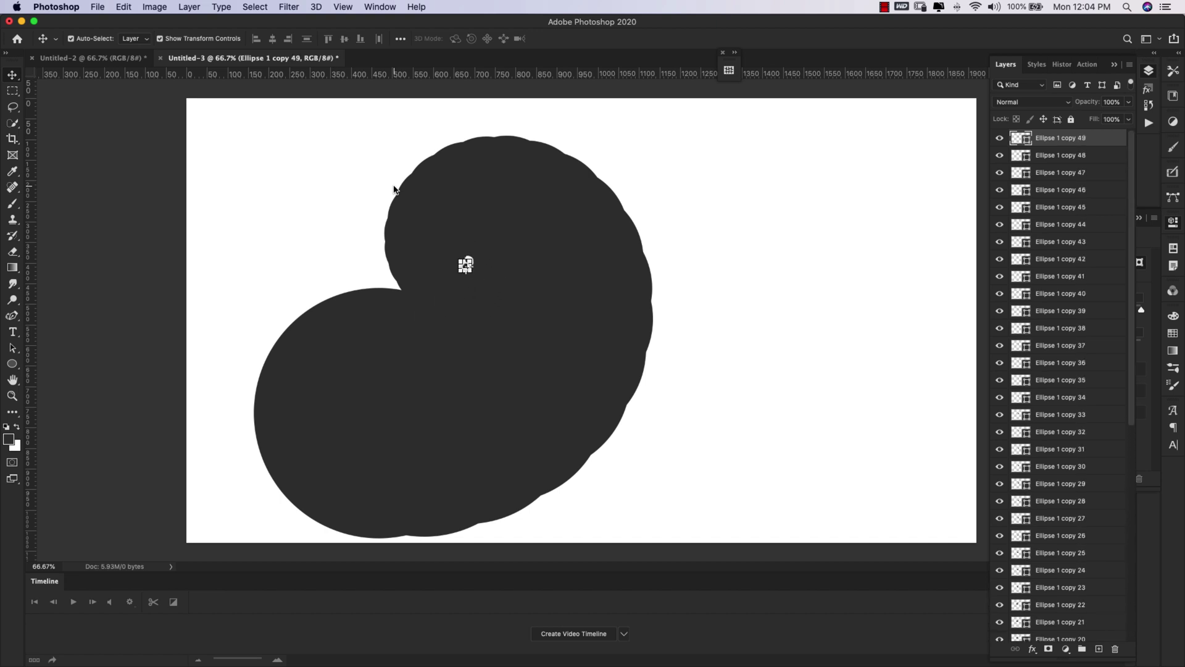
key(super+shift+alt+t)
key(super+shift+alt+t)
key(super+shift+alt+t)
key(super+shift+alt+t)
key(super+shift+alt+t)
key(super+shift+alt+t)
key(super+shift+alt+t)
key(super+shift+alt+t)
key(super+shift+alt+t)
key(super+shift+alt+t)
key(super+shift+alt+t)
key(super+shift+alt+t)
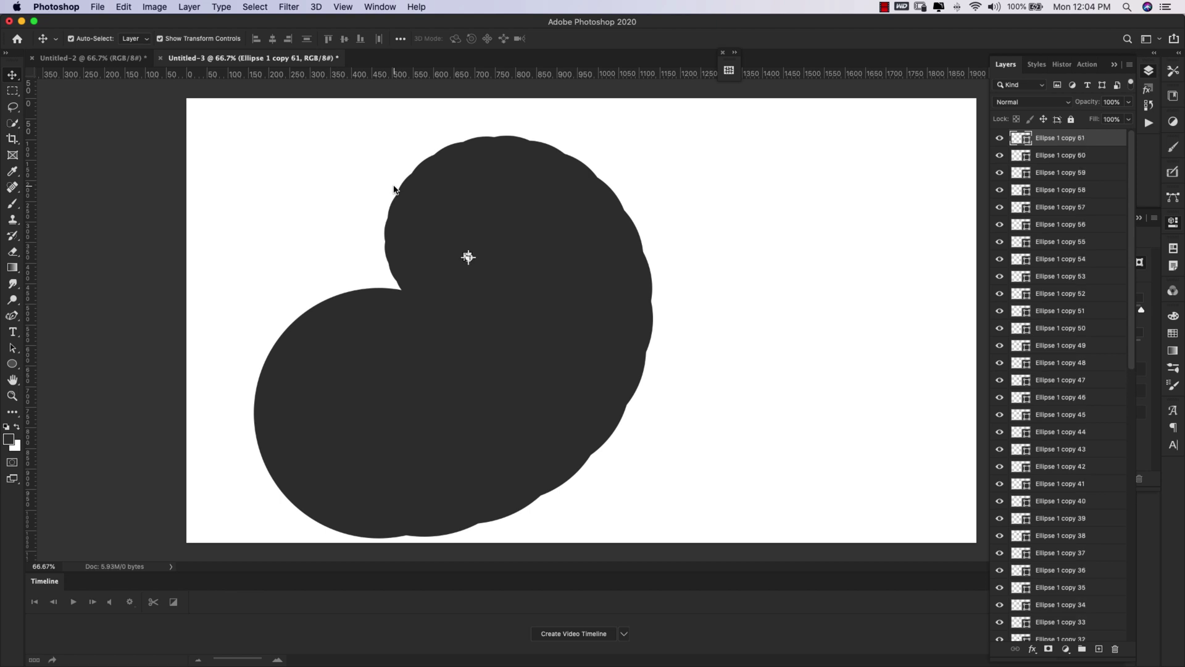
key(super+shift+alt+t)
Step: Select Ellipse 1 through Ellipse 1 copy 71 and merge them into one shape layer
scroll(1049, 492, down, 10)
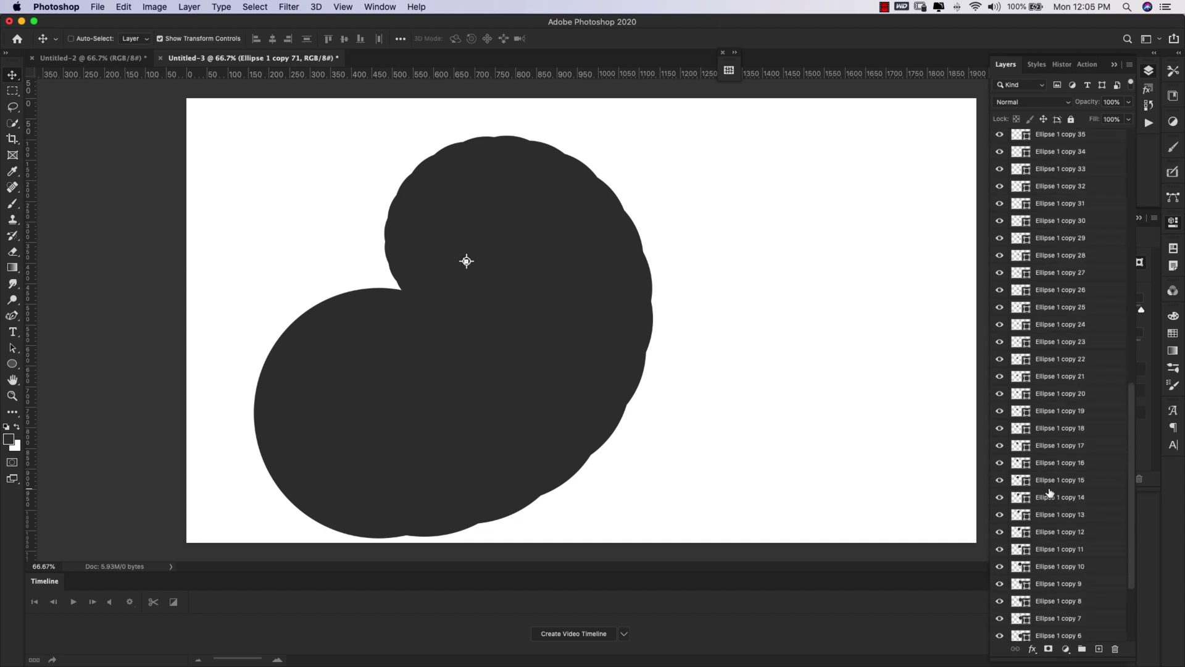
scroll(1050, 492, down, 3)
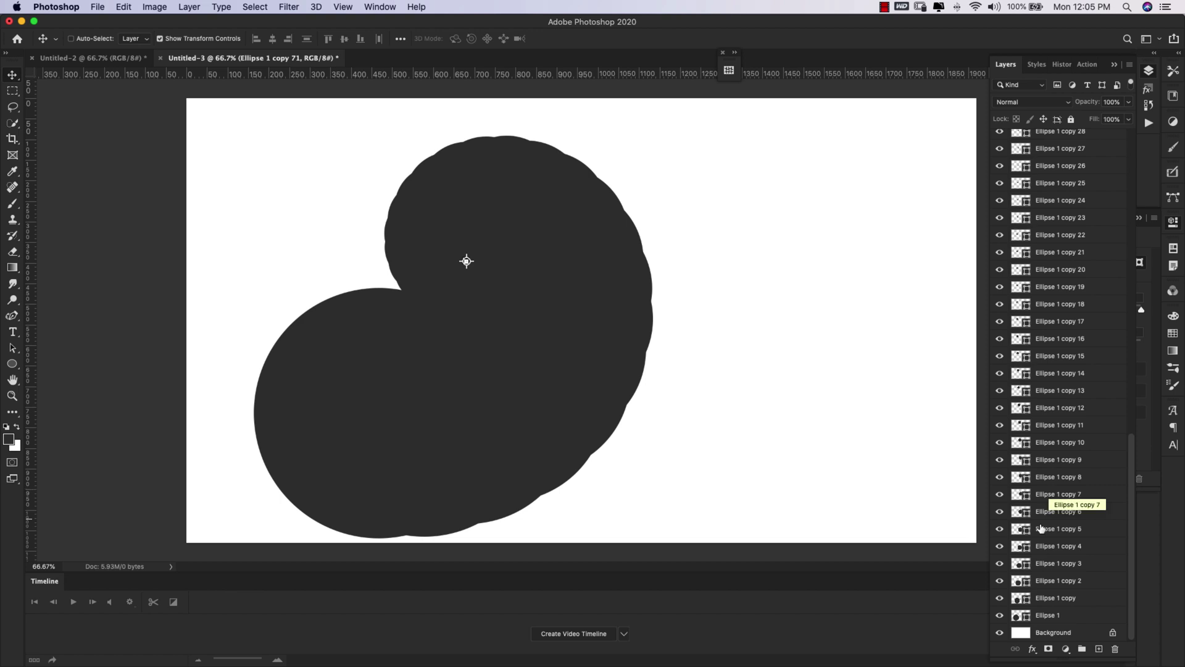
click(1085, 614)
scroll(1077, 448, up, 12)
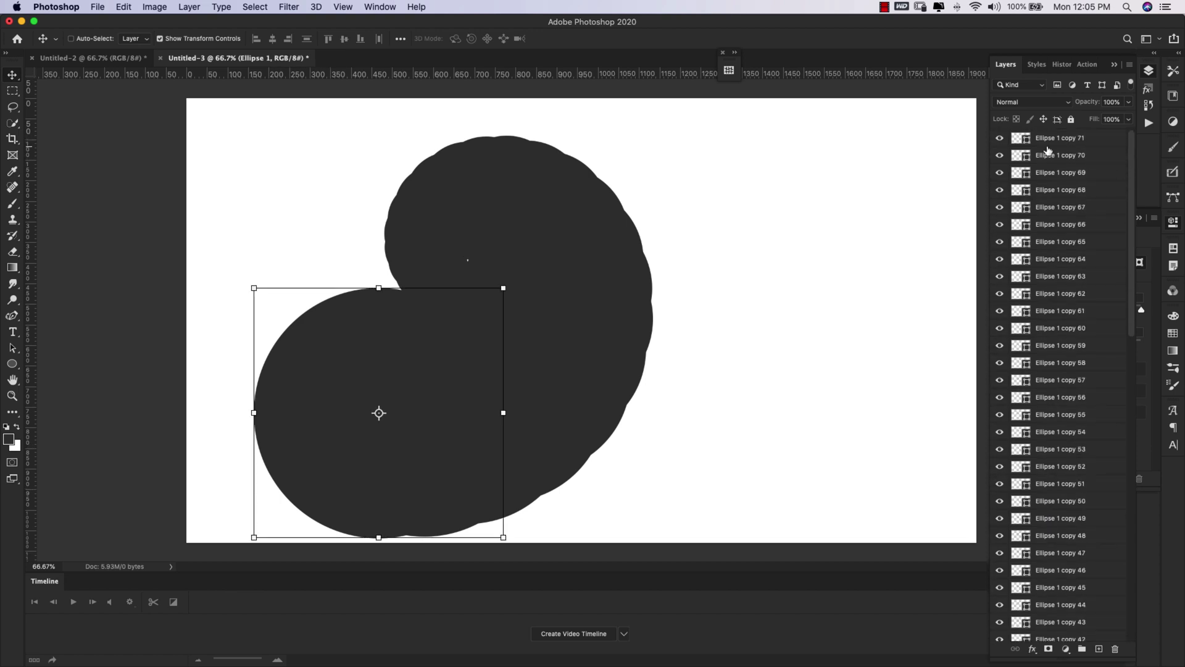
shift+click(1051, 138)
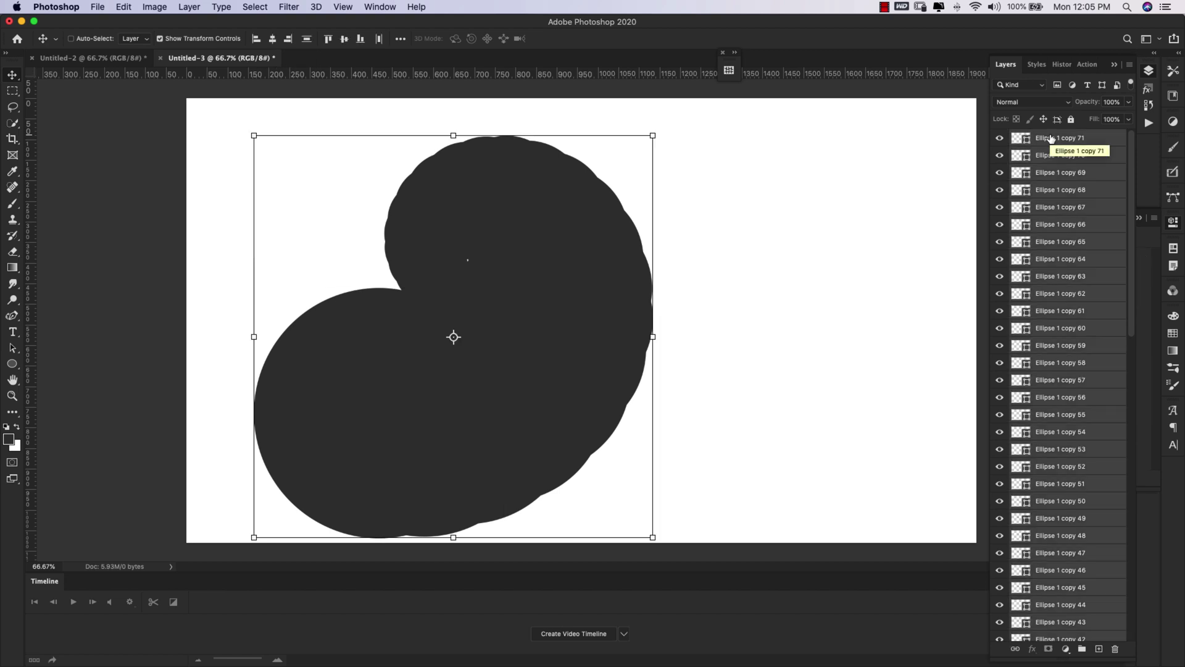
key(super)
key(super+e)
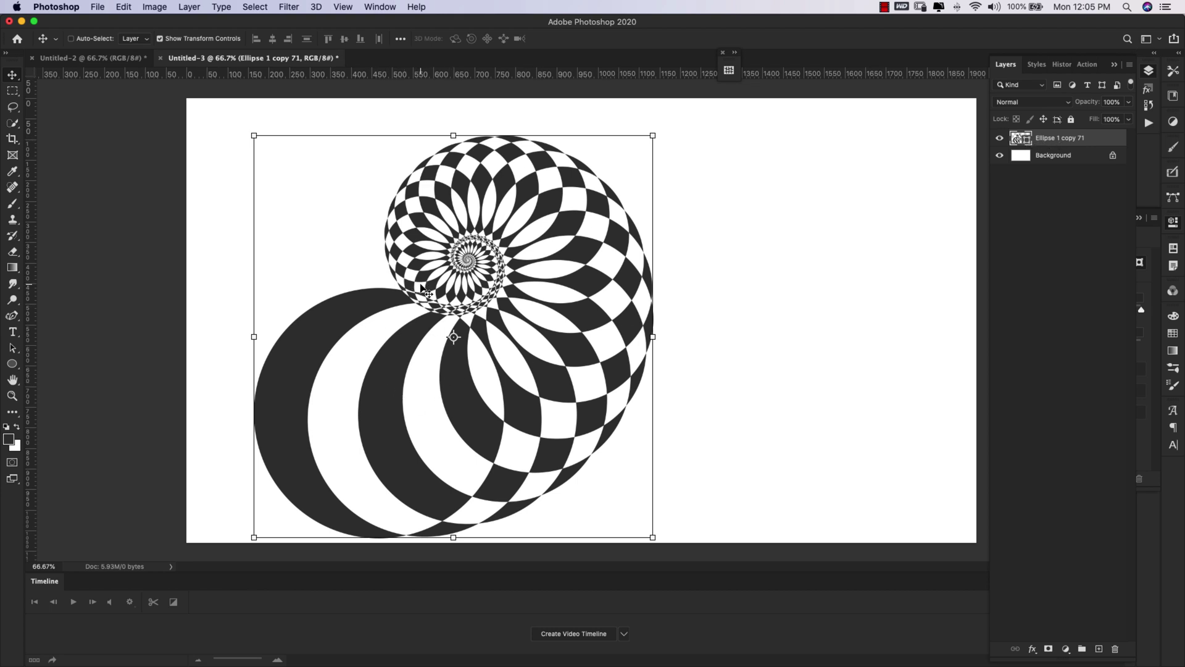
click(12, 364)
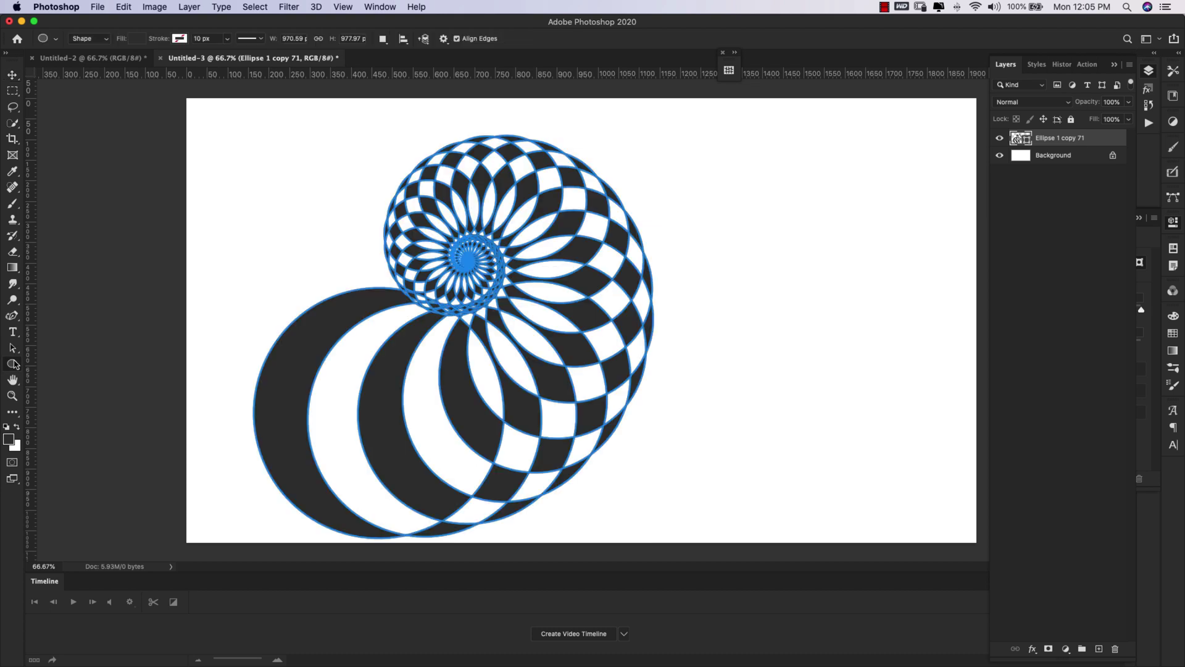
click(383, 39)
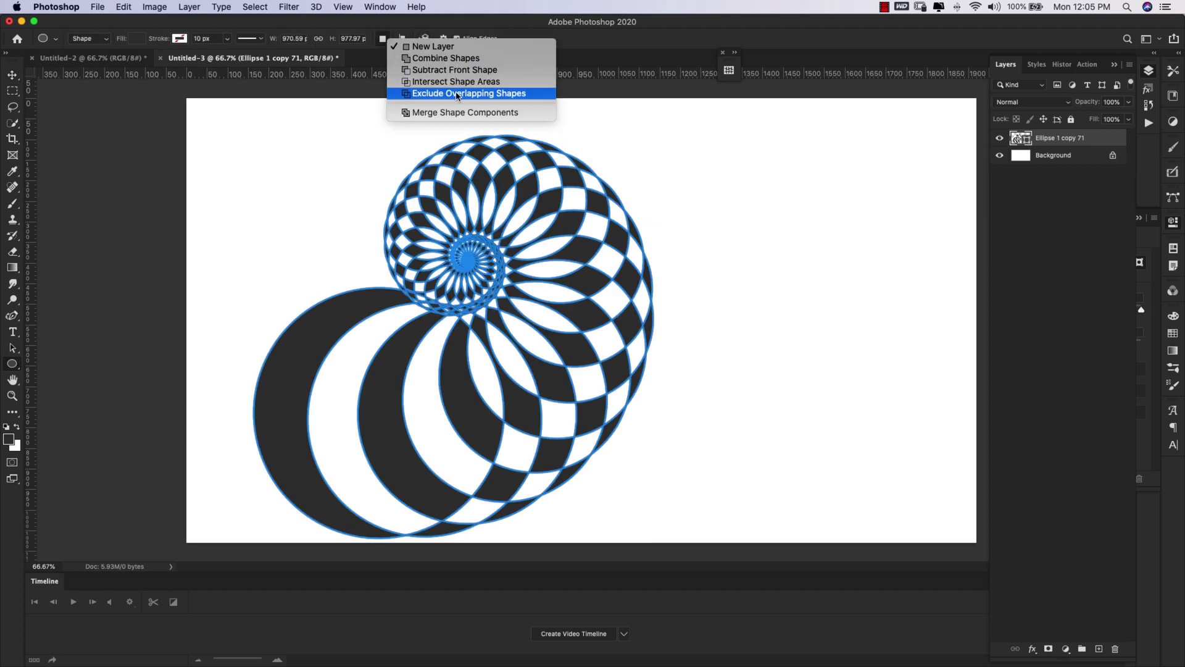
Step: Apply Exclude Overlapping Shapes, then scale the spiral to about 258% and shift it down-right
click(509, 95)
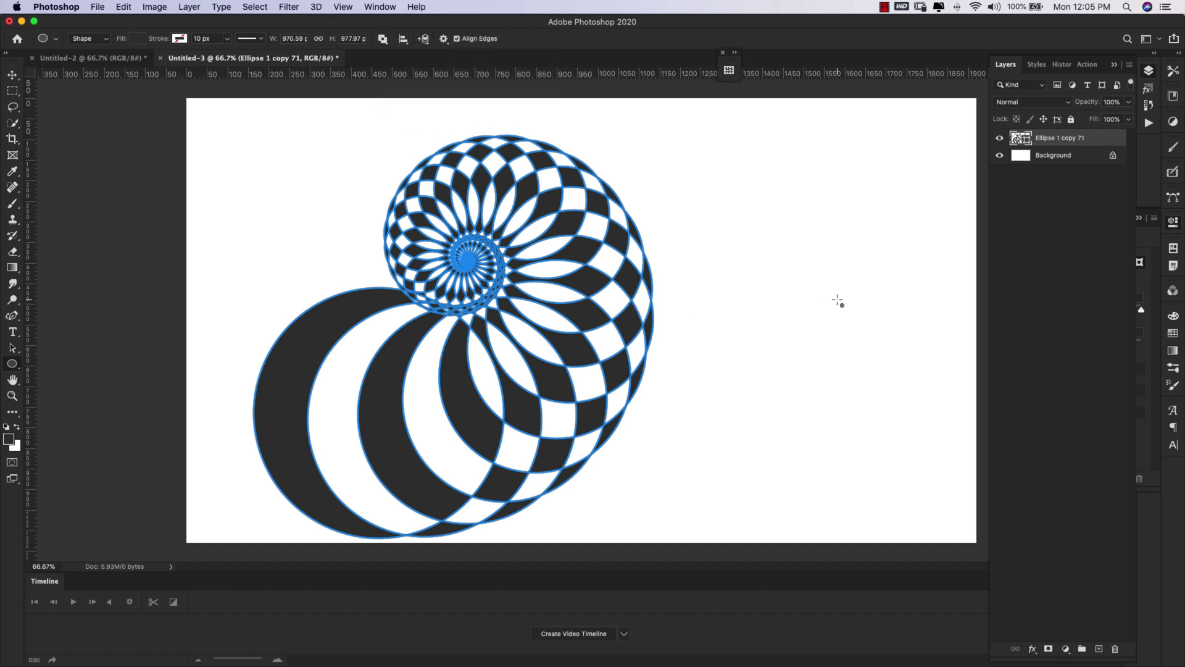
key(v)
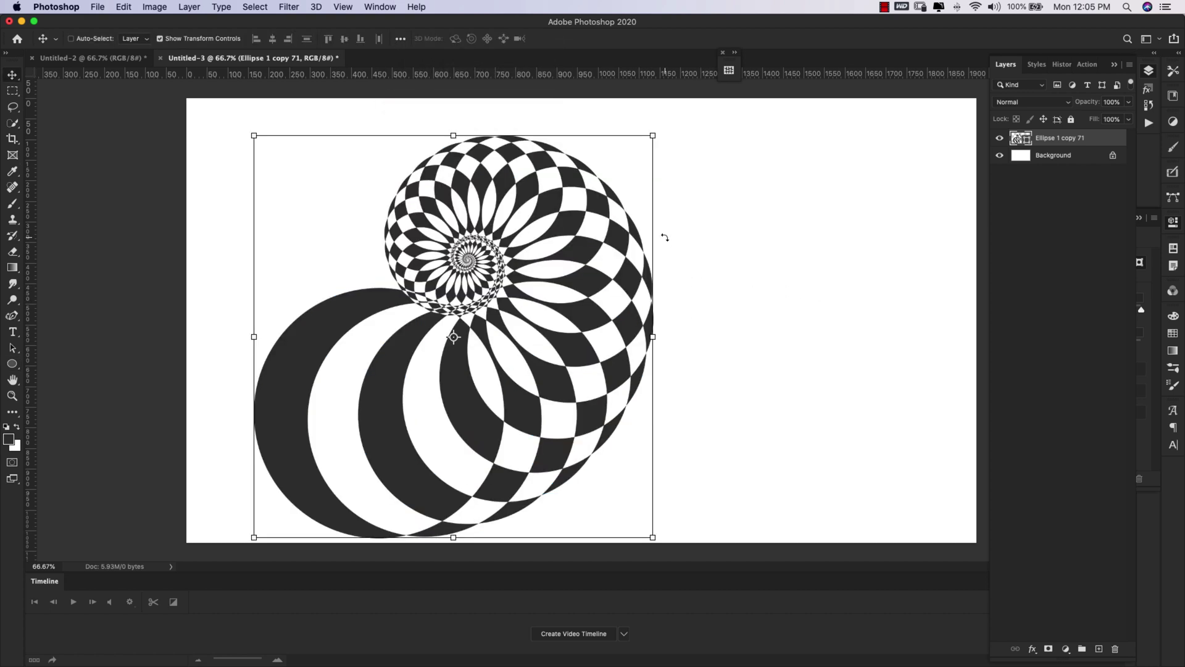
key(super+t)
drag(654, 337, 1064, 337)
drag(935, 250, 845, 325)
drag(976, 404, 1075, 405)
drag(949, 250, 1002, 327)
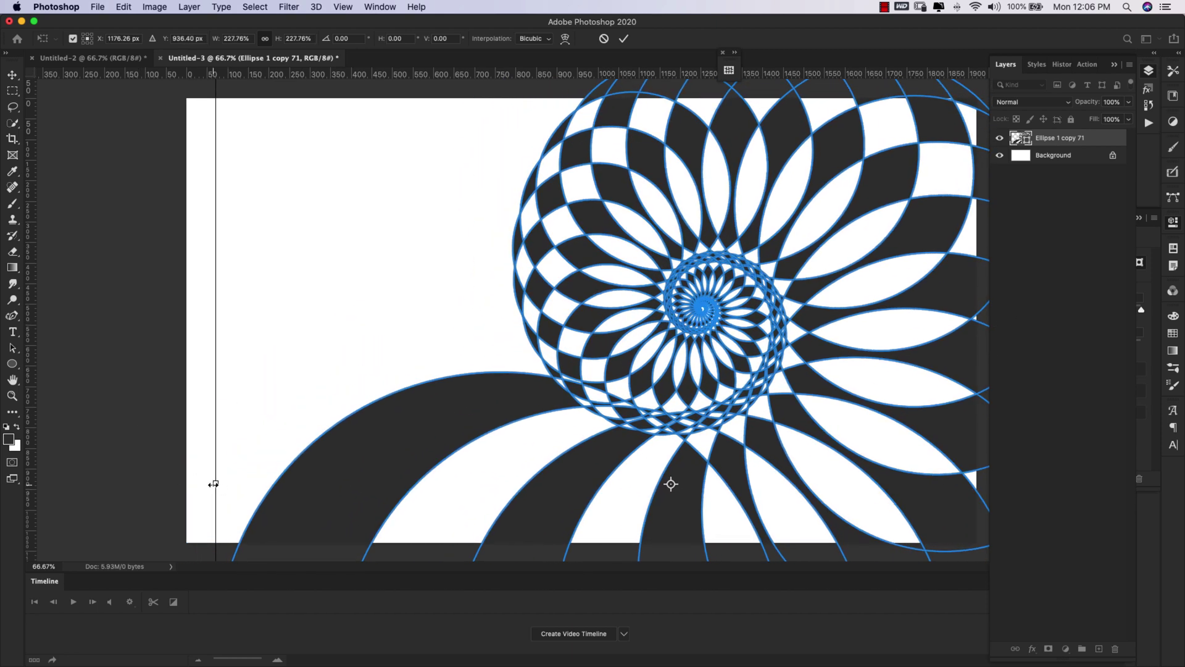
drag(215, 483, 125, 484)
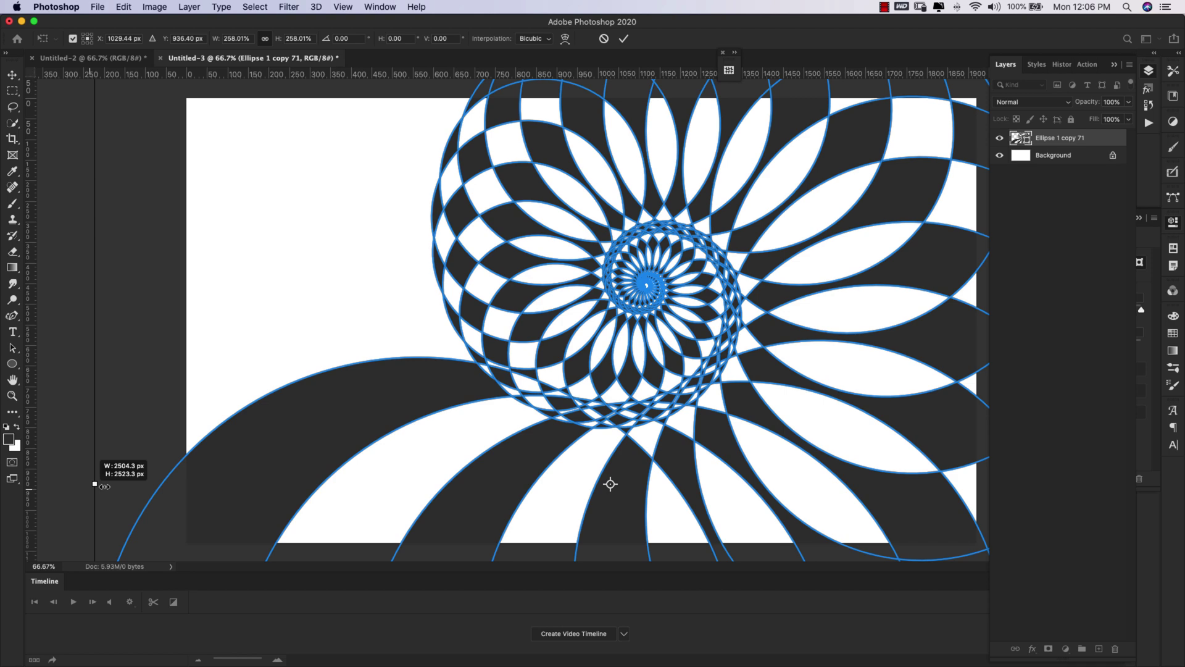
drag(103, 486, 102, 485)
drag(828, 252, 830, 275)
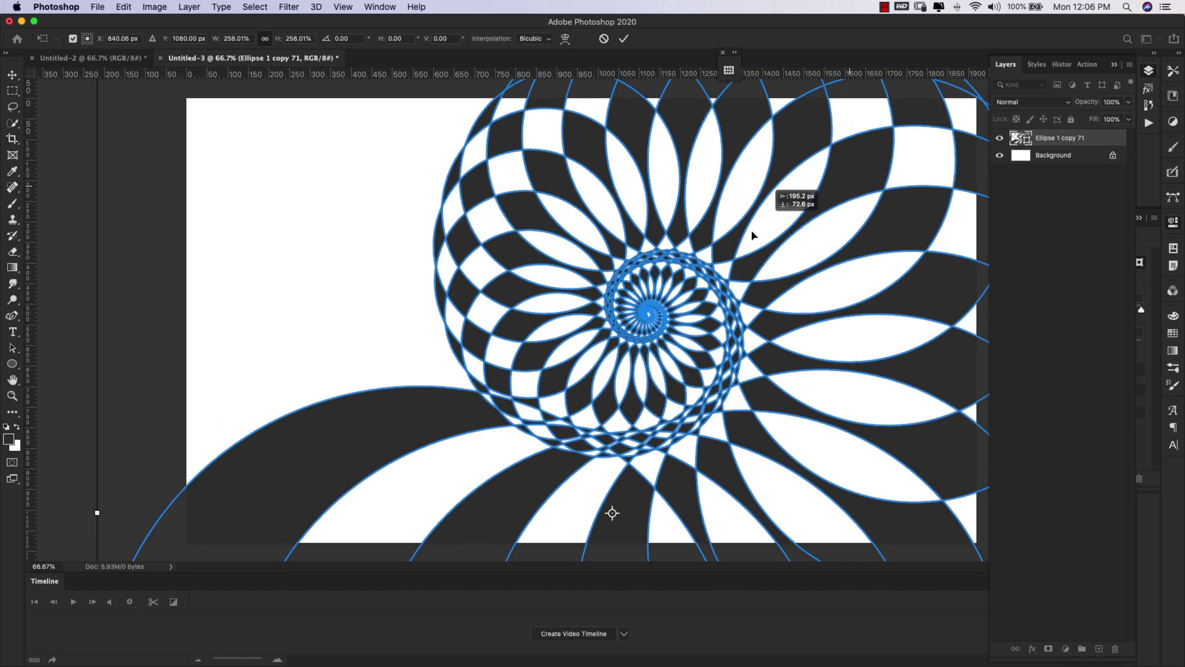
drag(752, 235, 830, 232)
key(Return)
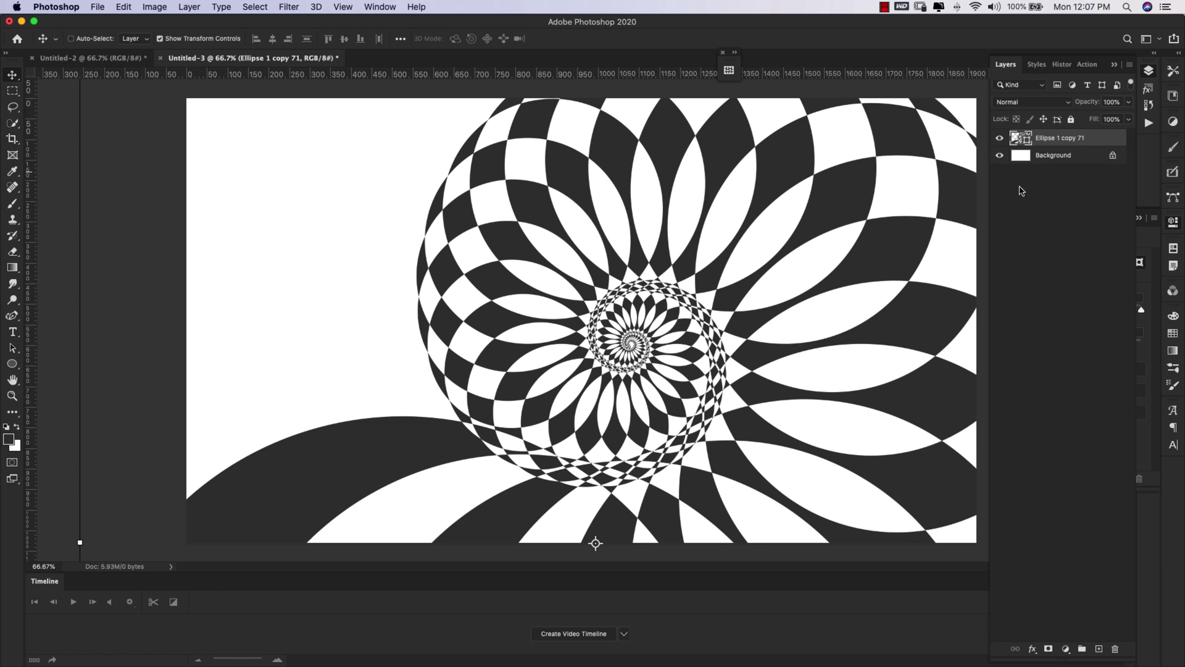
Step: Convert the spiral to a smart object and add 200% Gaussian colour noise
right_click(1092, 142)
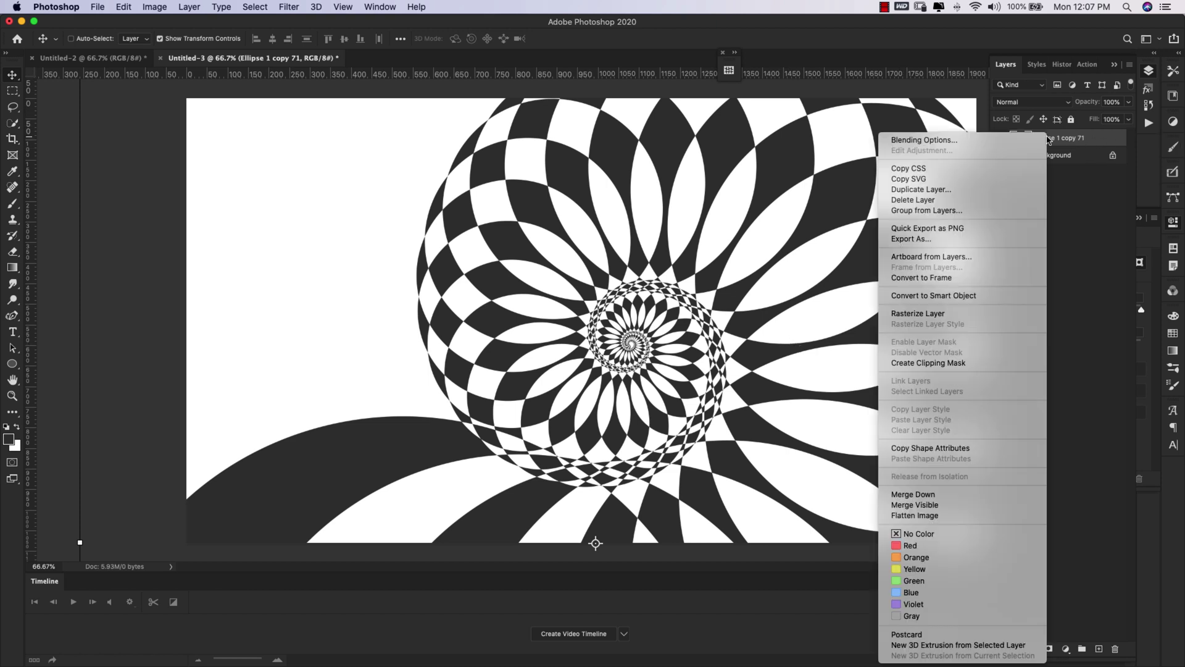
click(950, 296)
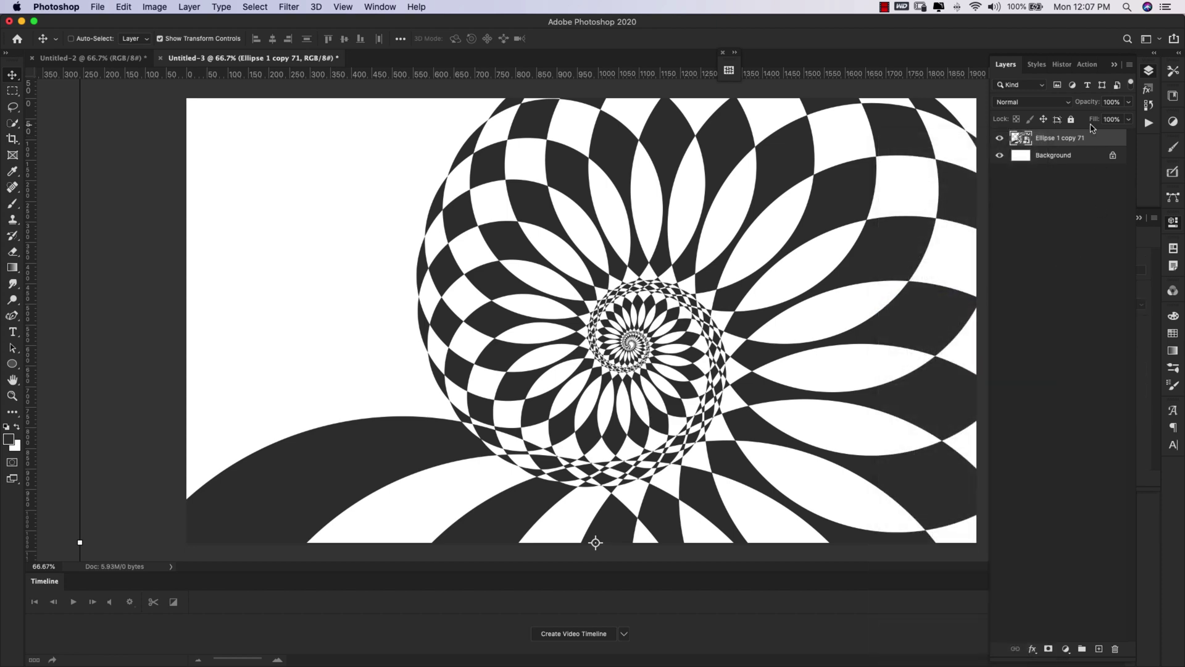
click(289, 7)
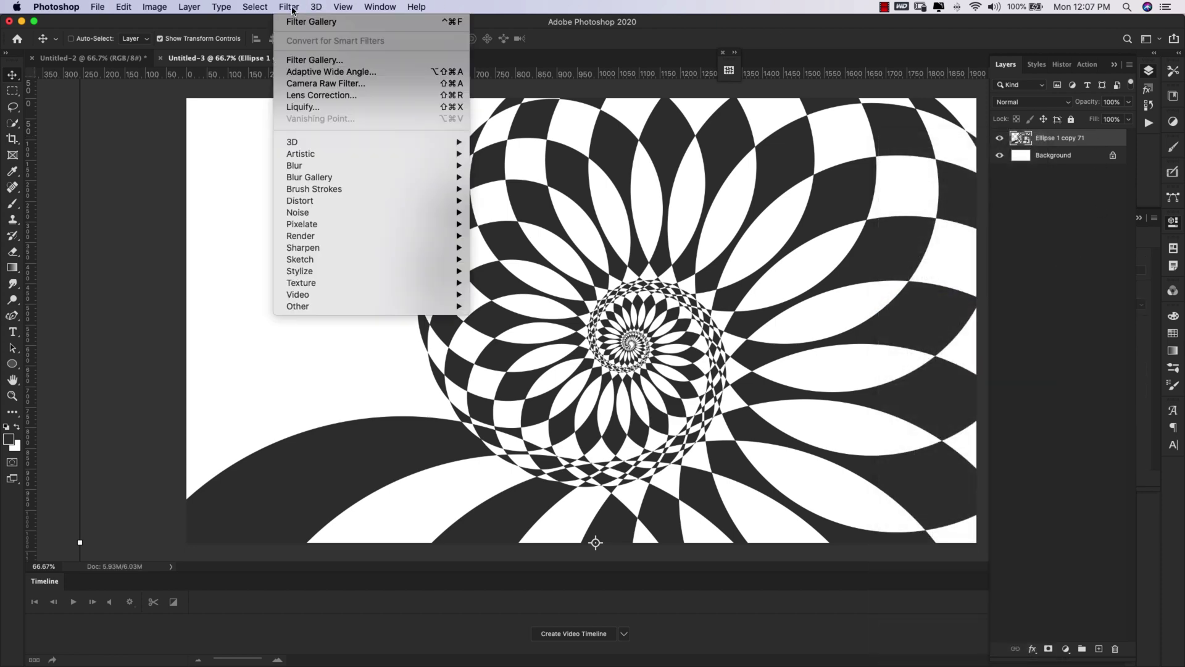
mouse_move(323, 213)
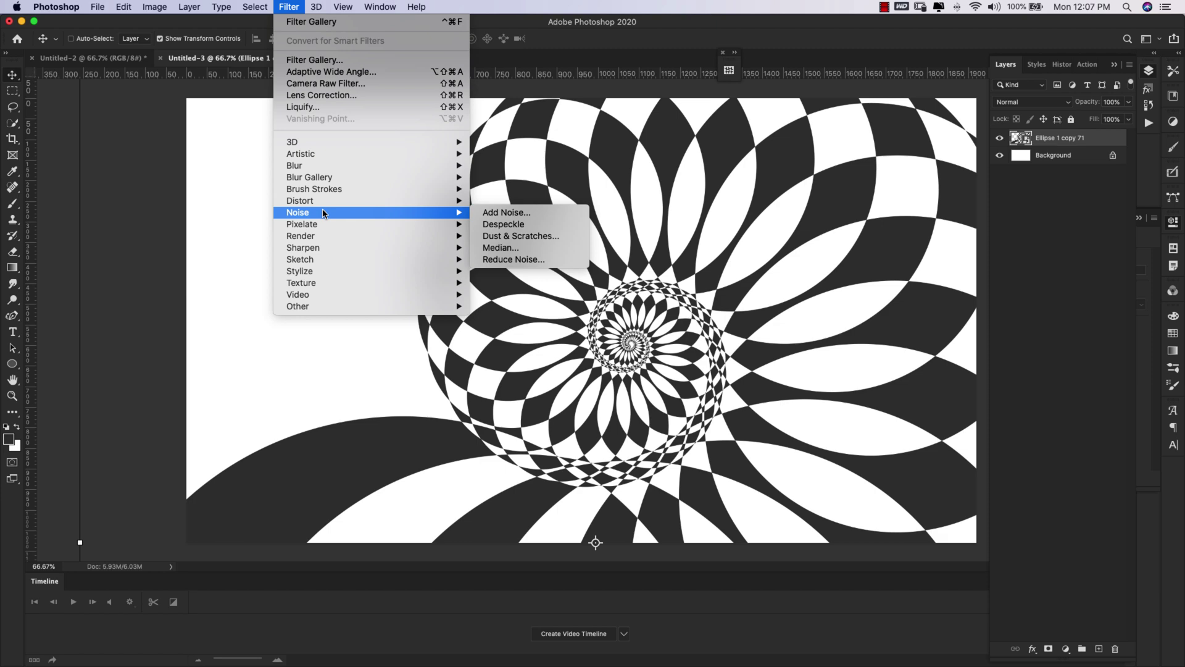
click(507, 213)
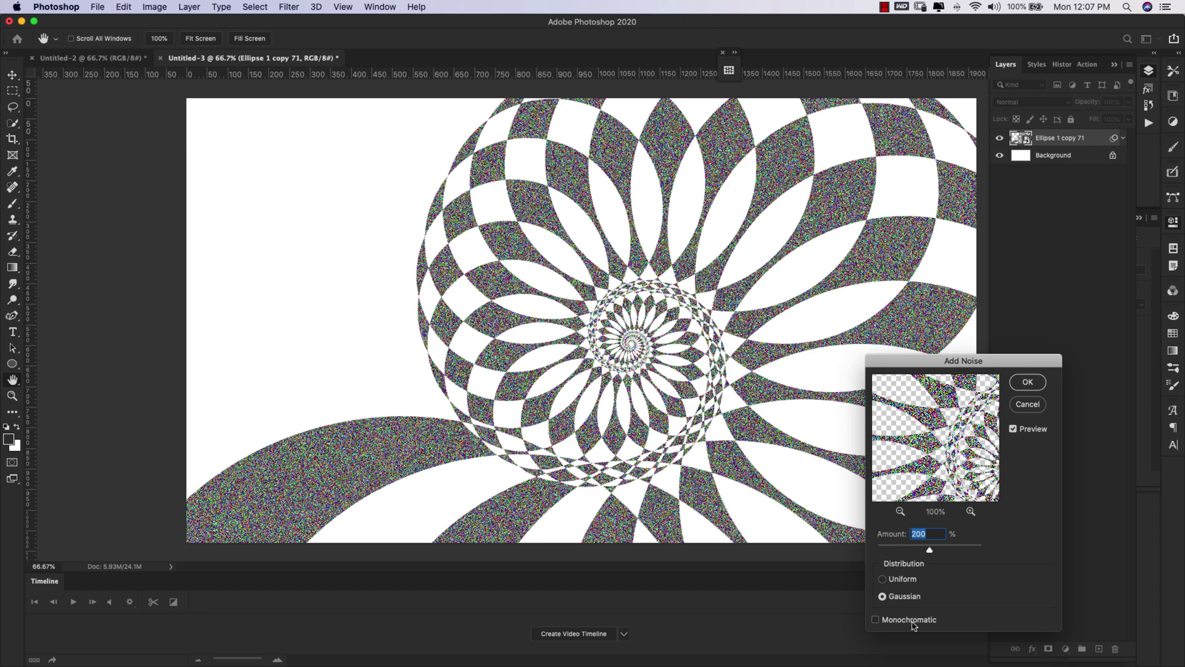
click(875, 620)
click(1027, 382)
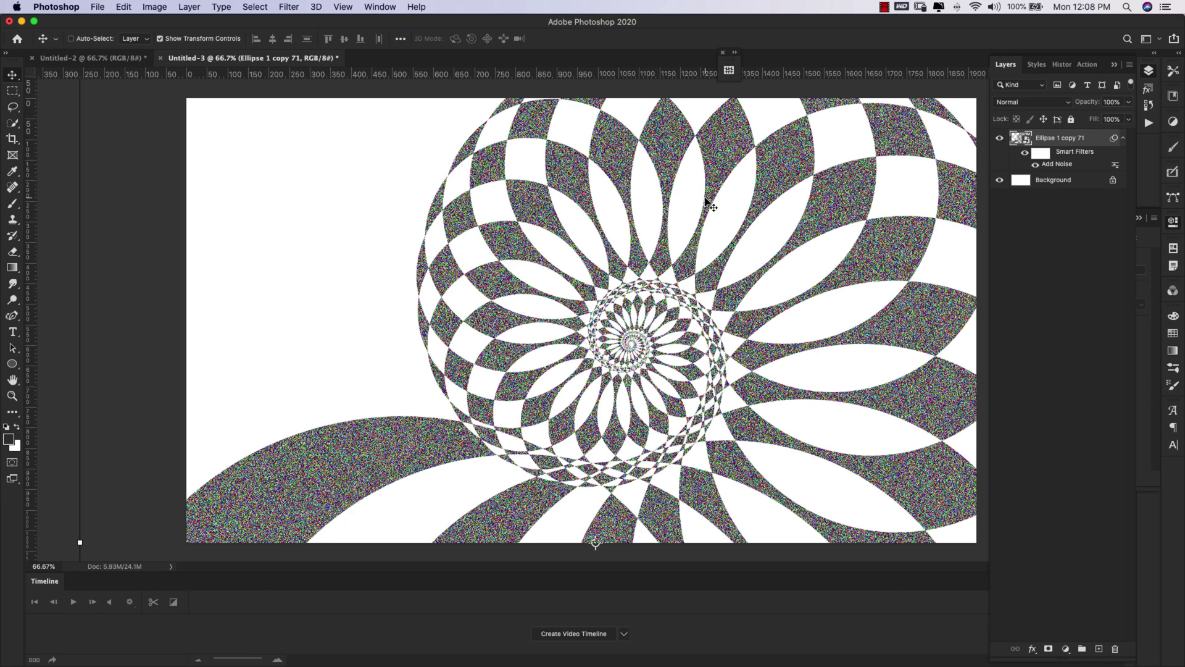
Step: Reopen the Filter Gallery on the spiral and zoom its preview out to 50%
click(289, 7)
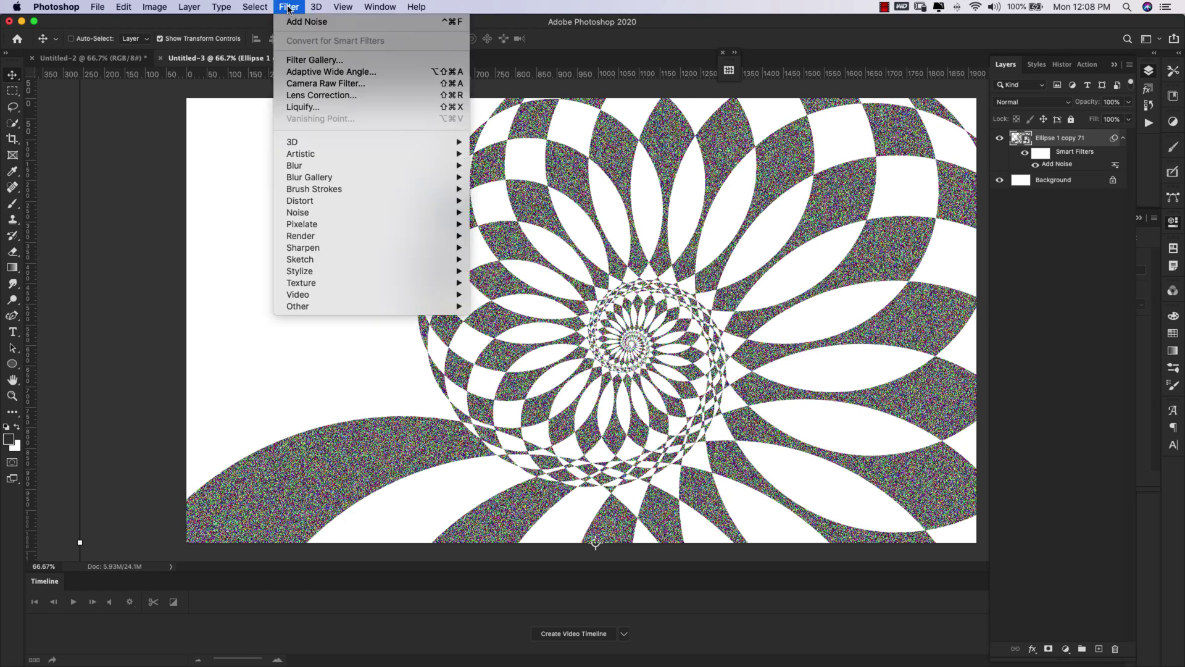
click(303, 62)
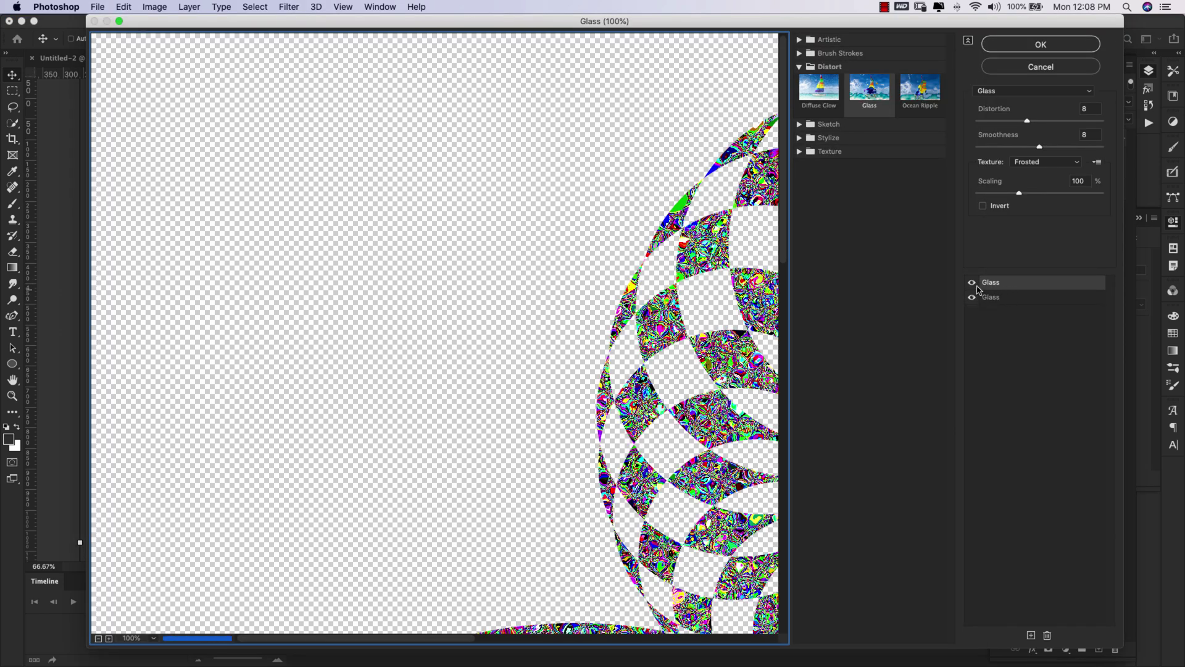
click(972, 282)
click(1026, 301)
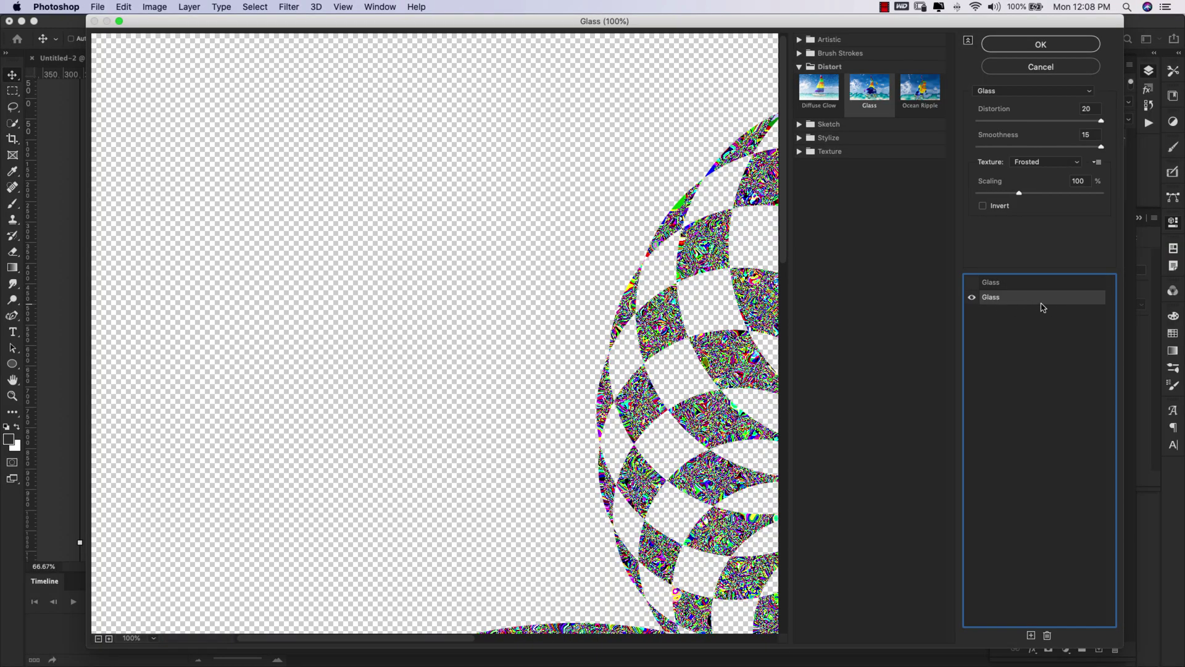
scroll(765, 343, right, 15)
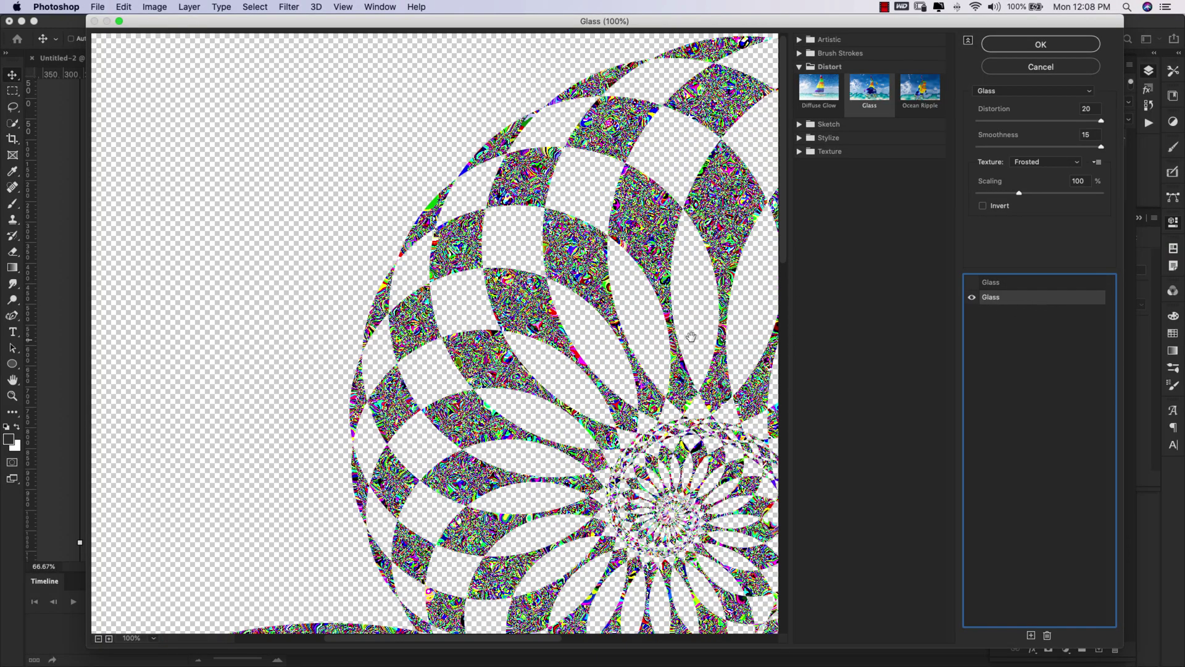
scroll(435, 333, left, 15)
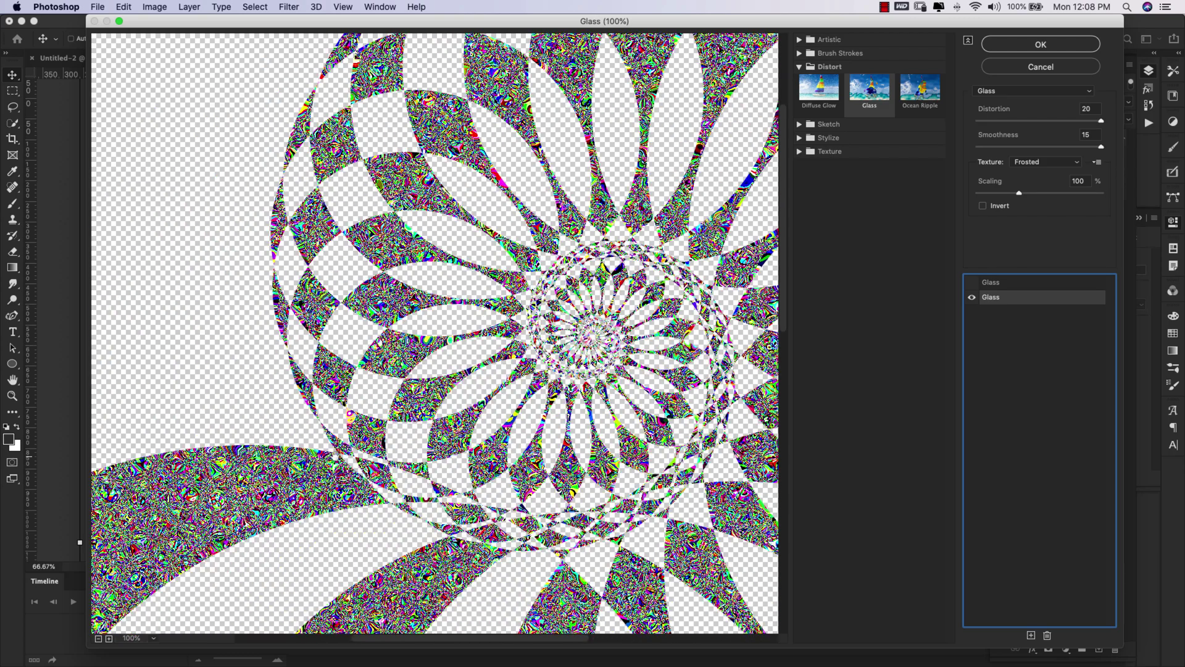
click(98, 638)
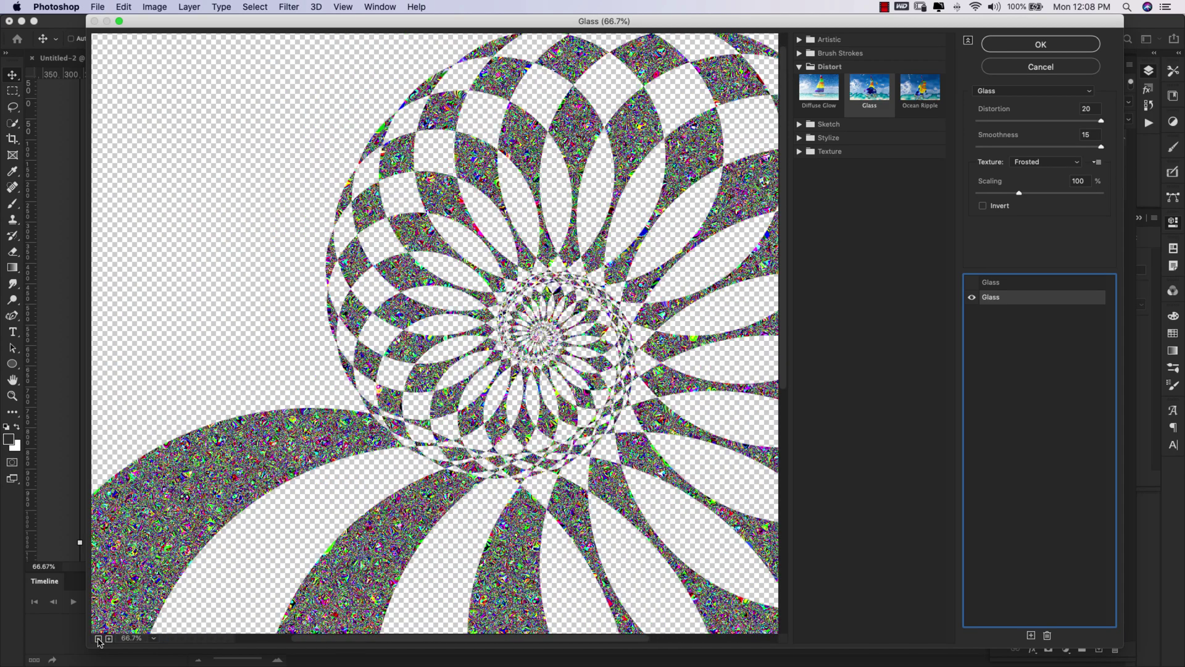
click(99, 638)
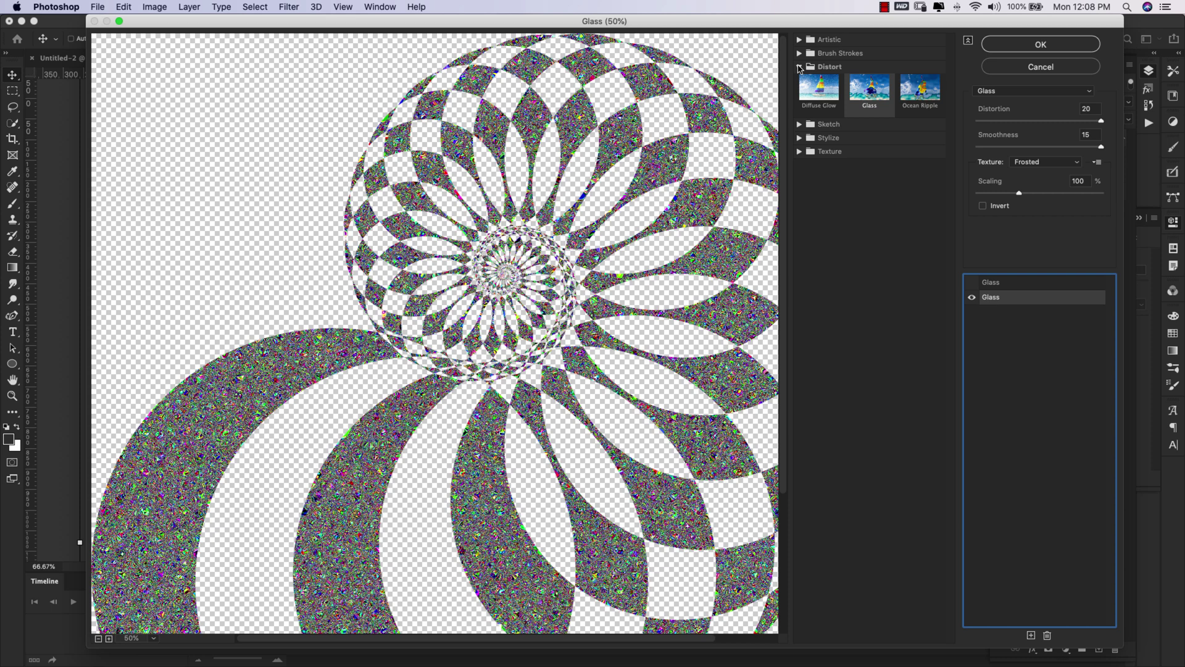
Step: Enable the second Glass effect with Distortion 8 and Smoothness 8, then apply the filters
click(799, 66)
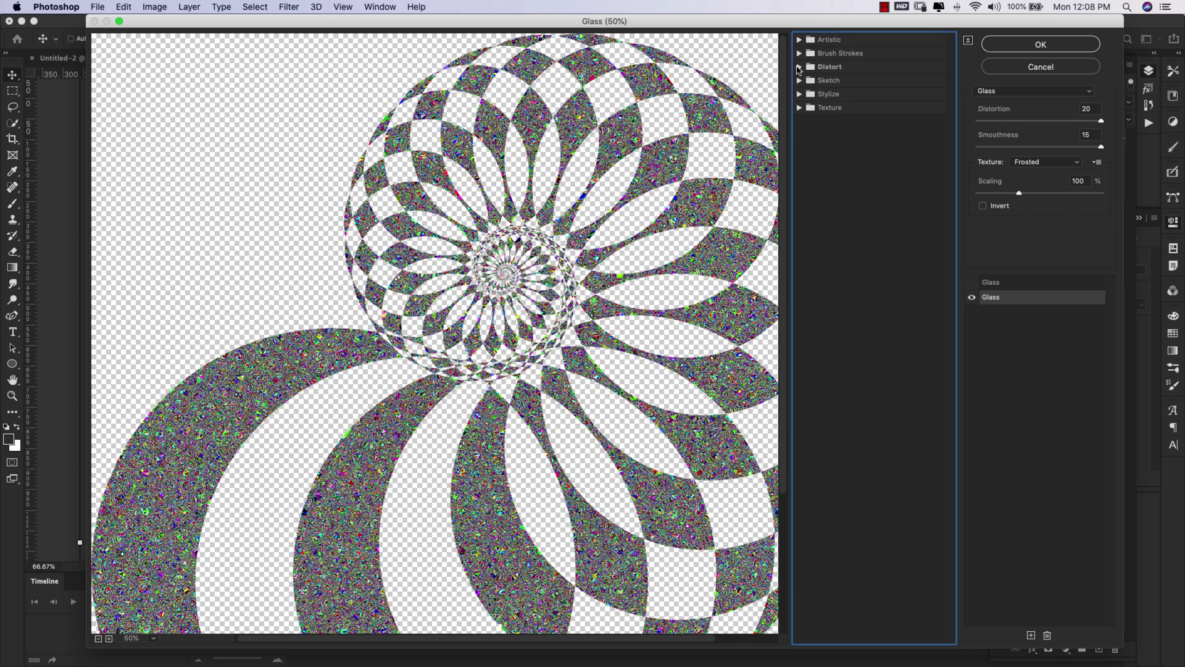
click(799, 66)
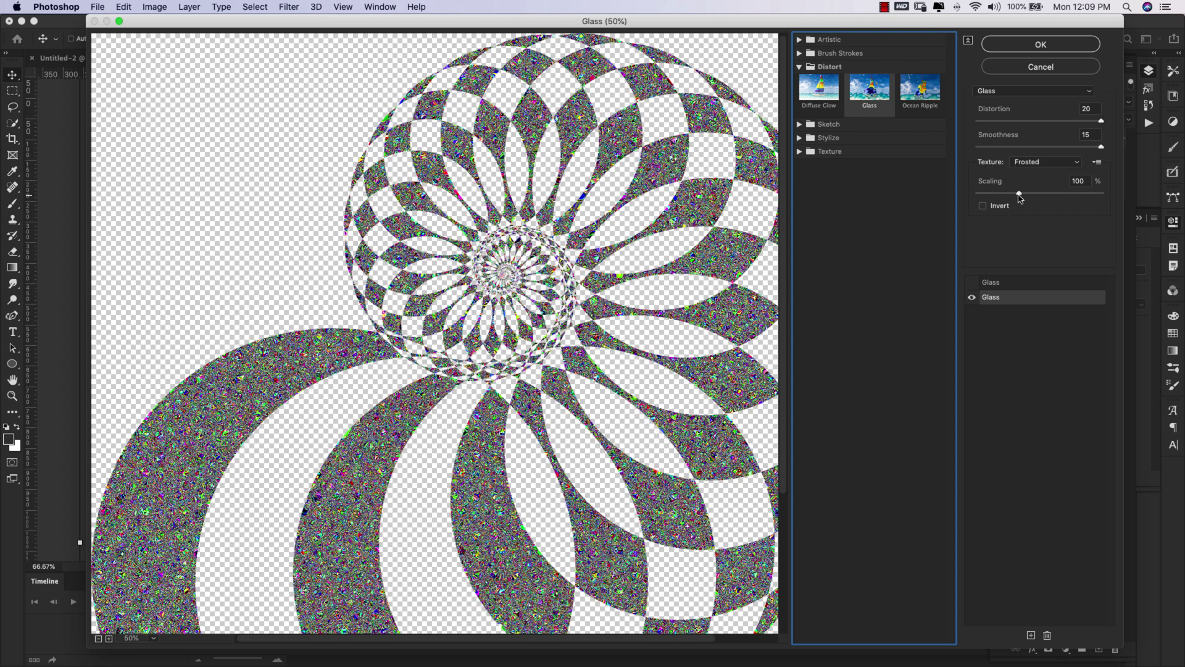
click(971, 282)
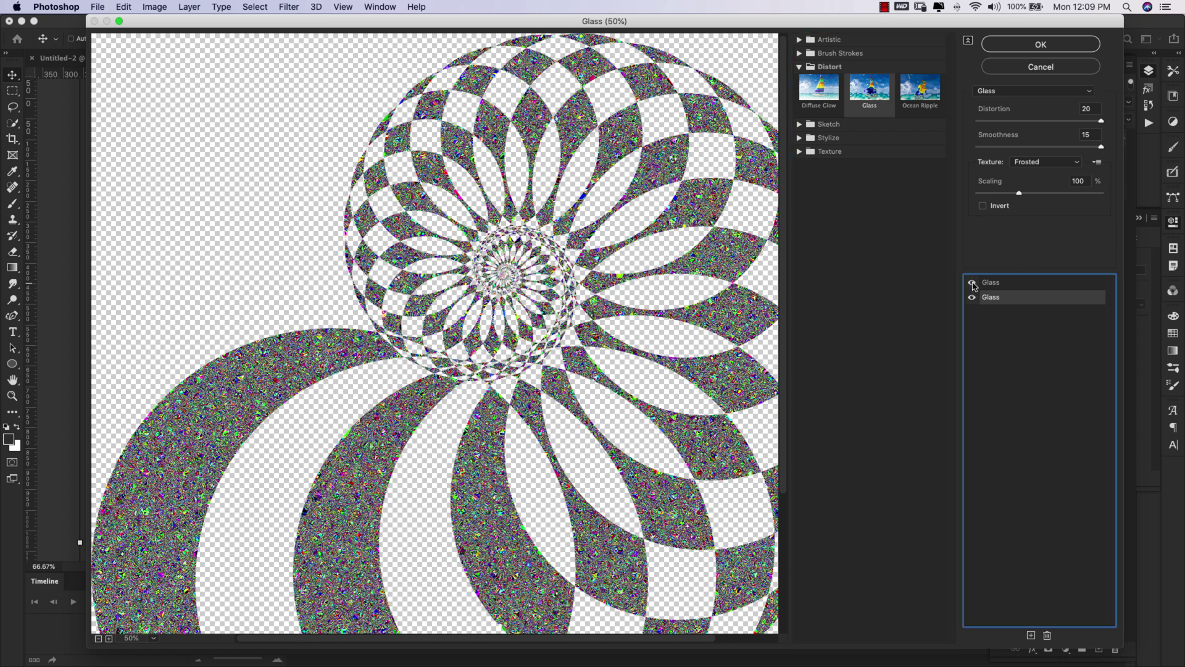
click(1029, 288)
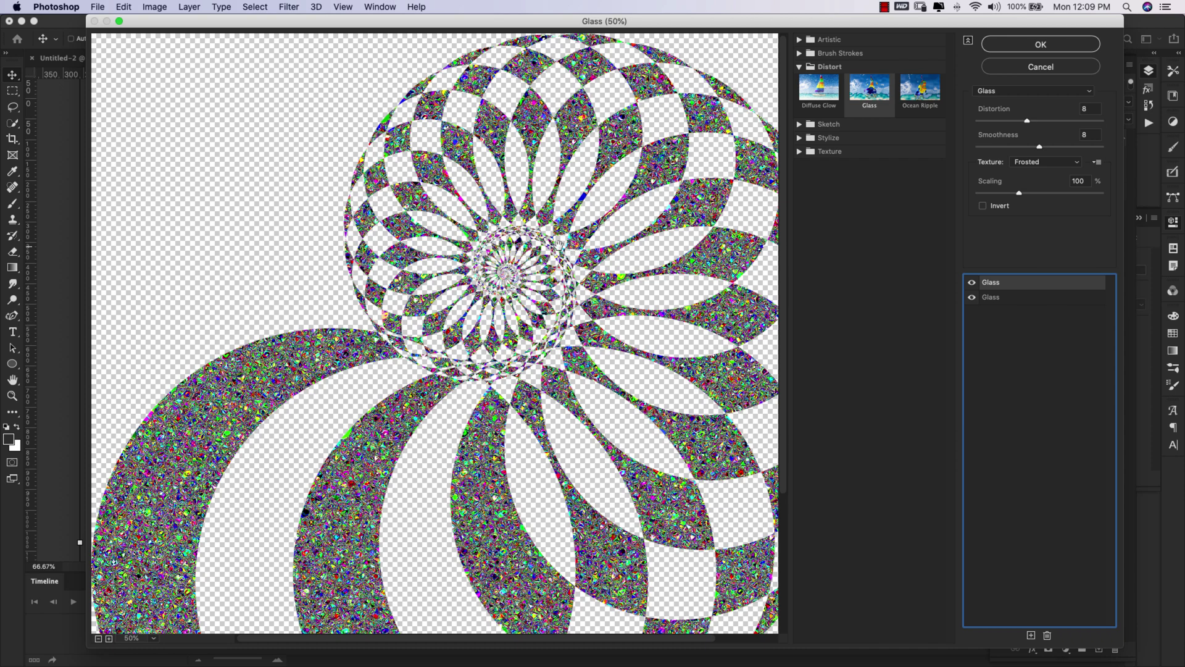
click(1016, 47)
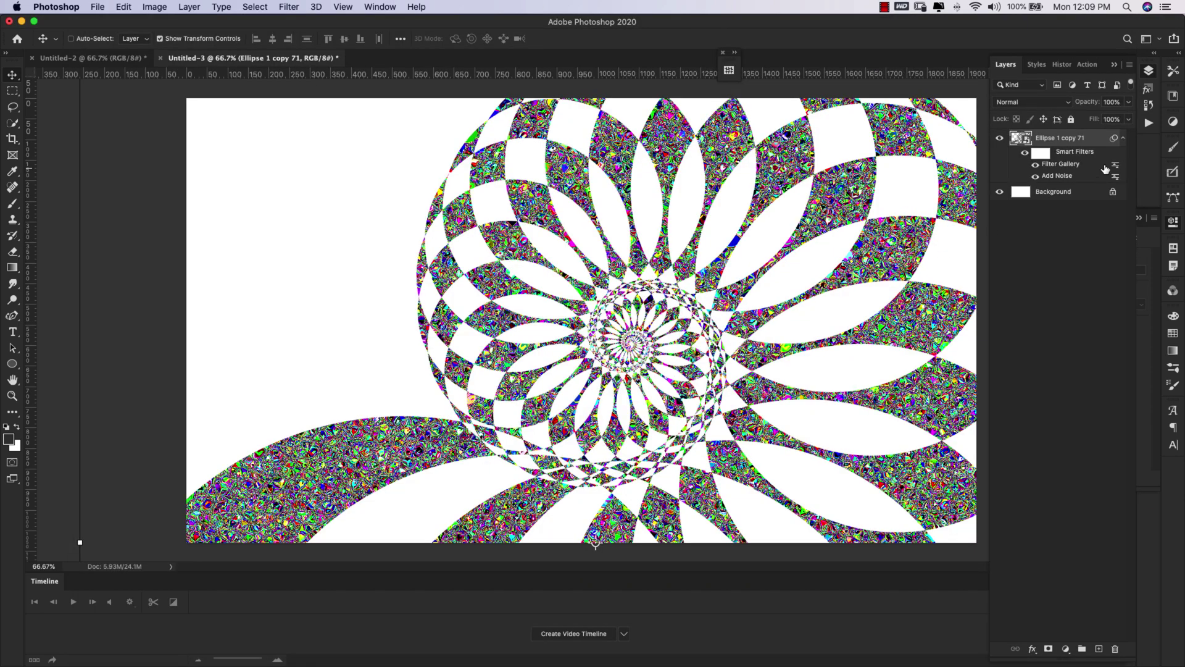
Step: Give the Ellipse 1 copy 71 layer a 323232 grey Inner Shadow plus an Inner Glow
double_click(1099, 142)
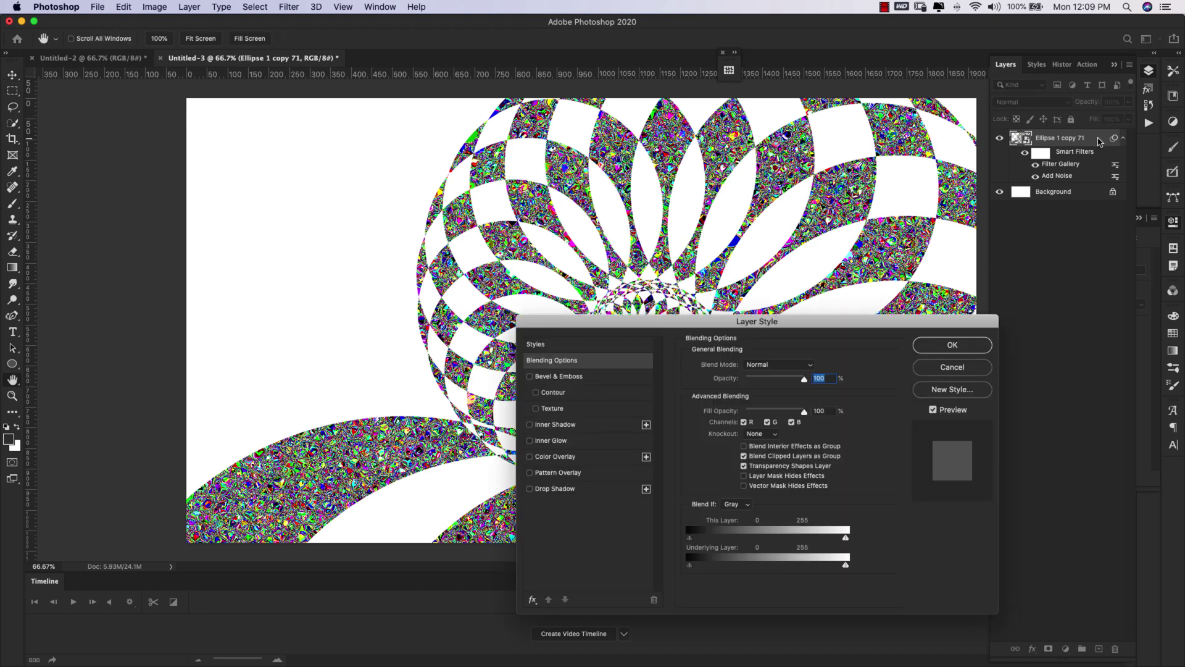
drag(827, 326, 855, 242)
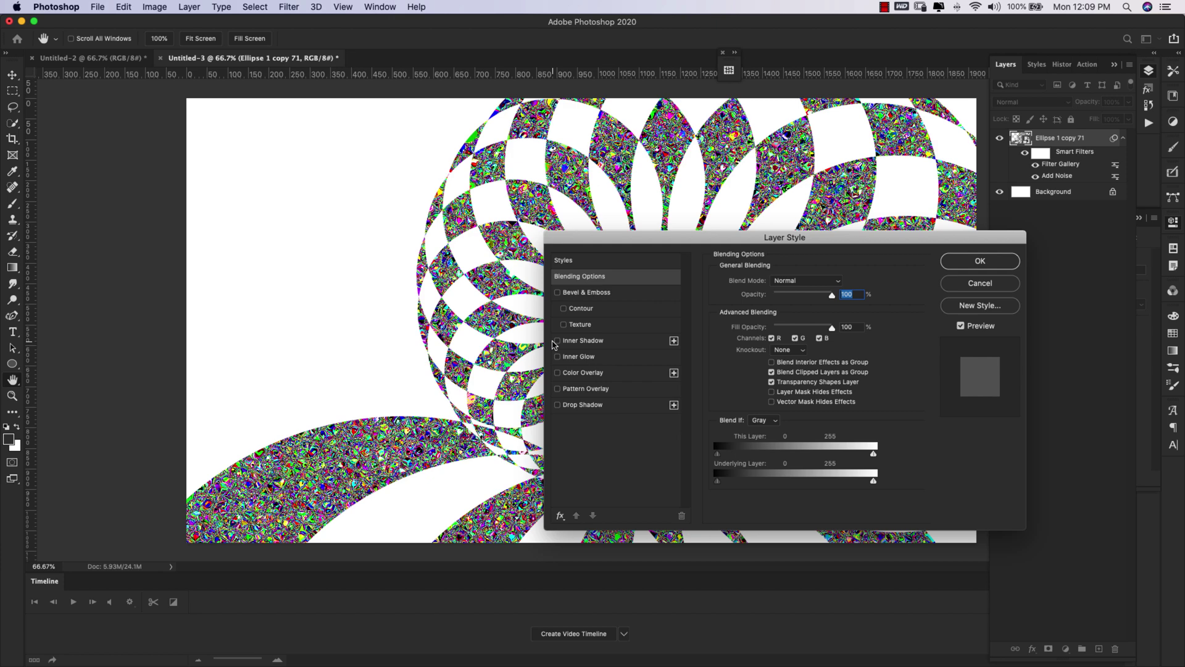
click(559, 341)
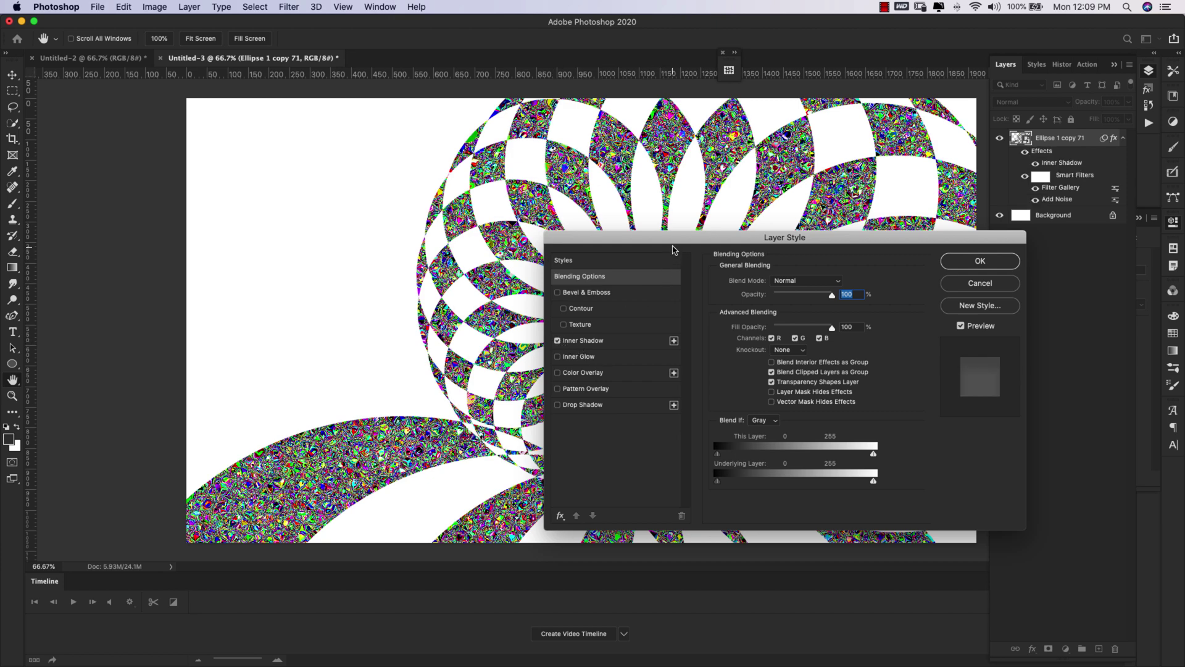
drag(672, 249, 233, 112)
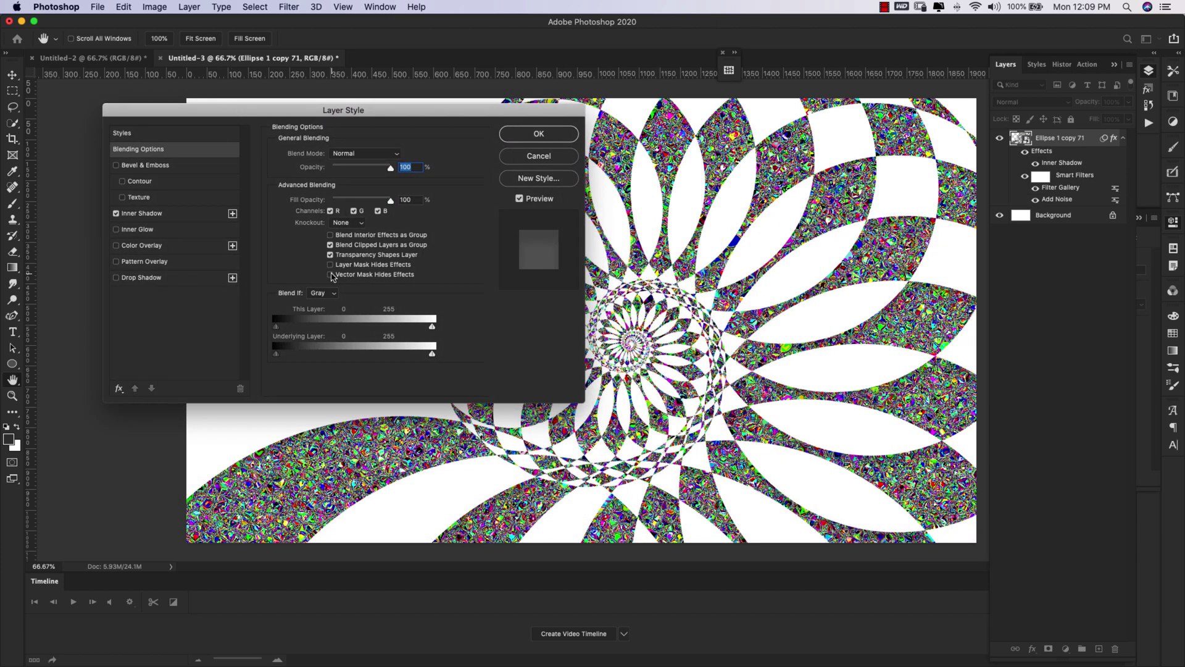
click(177, 219)
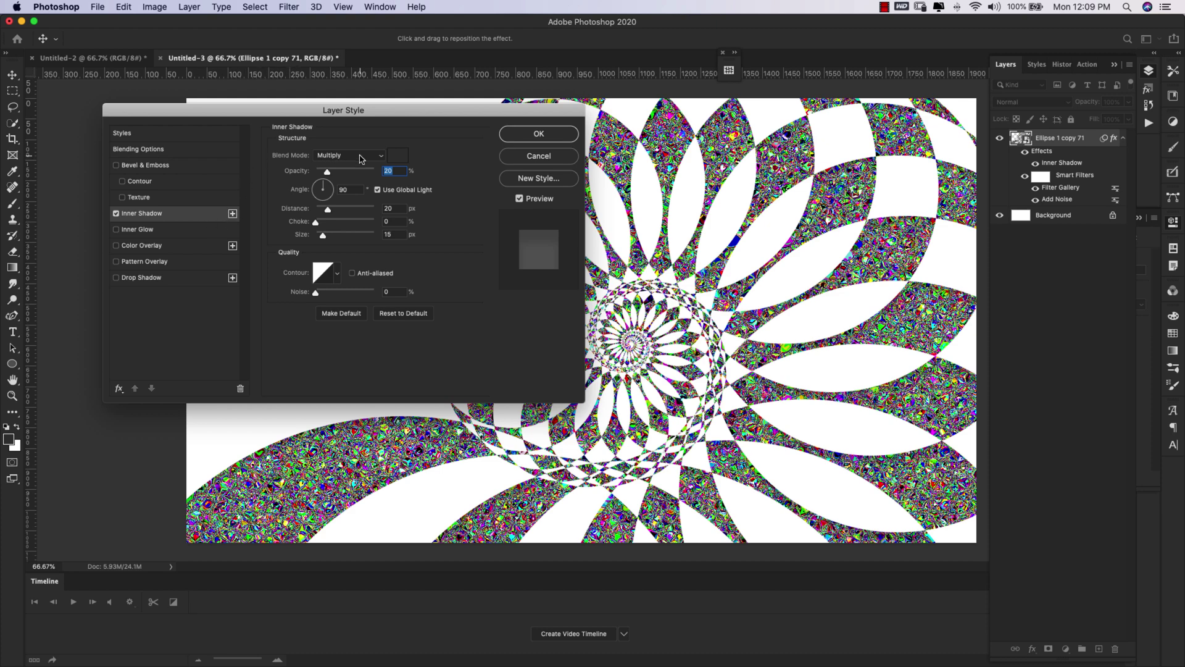
click(400, 157)
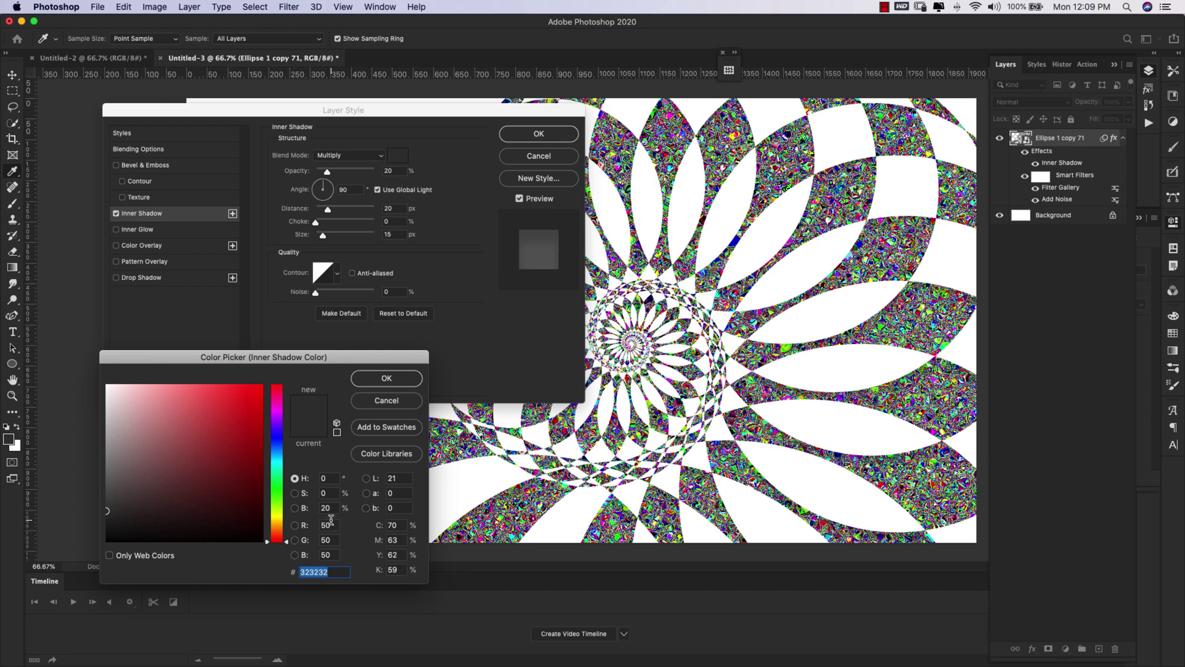
click(386, 378)
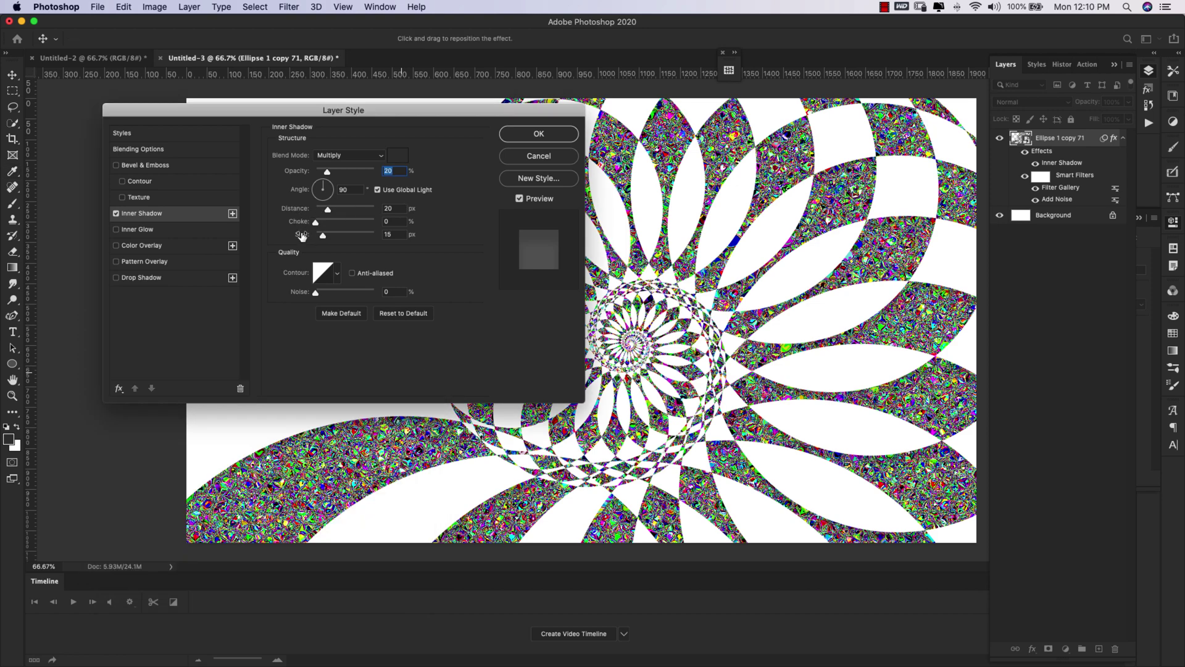
click(116, 230)
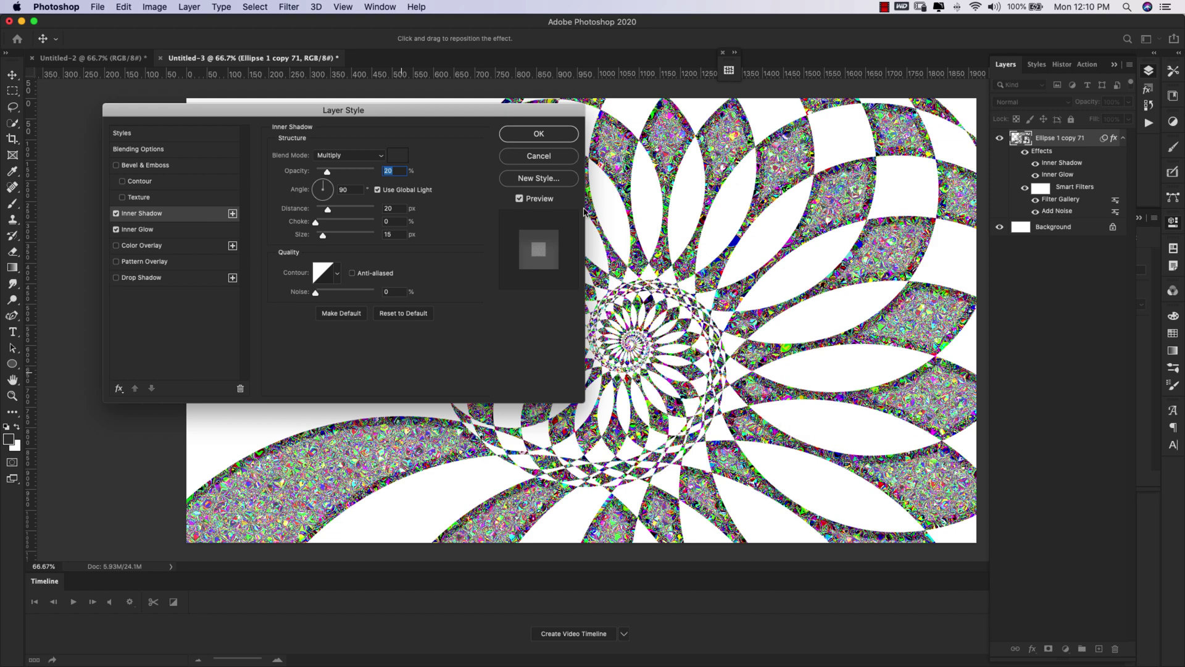
Step: Add a 323232 grey Multiply drop shadow (5 px distance, 16 px size) and confirm the styles
click(170, 230)
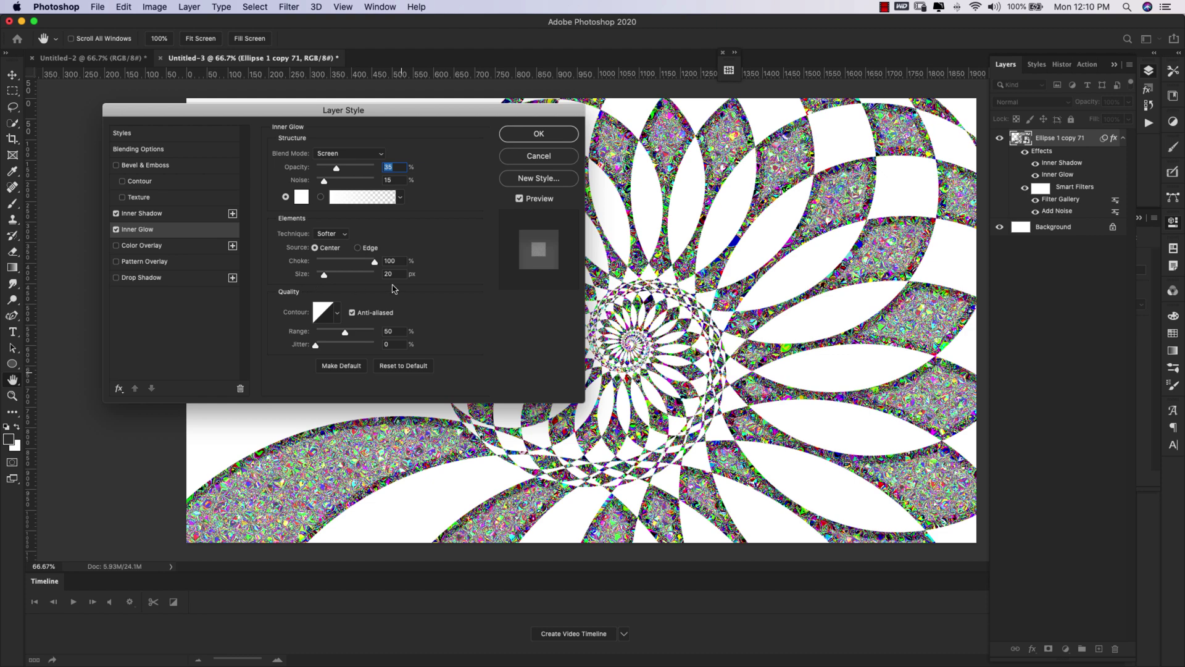
click(131, 279)
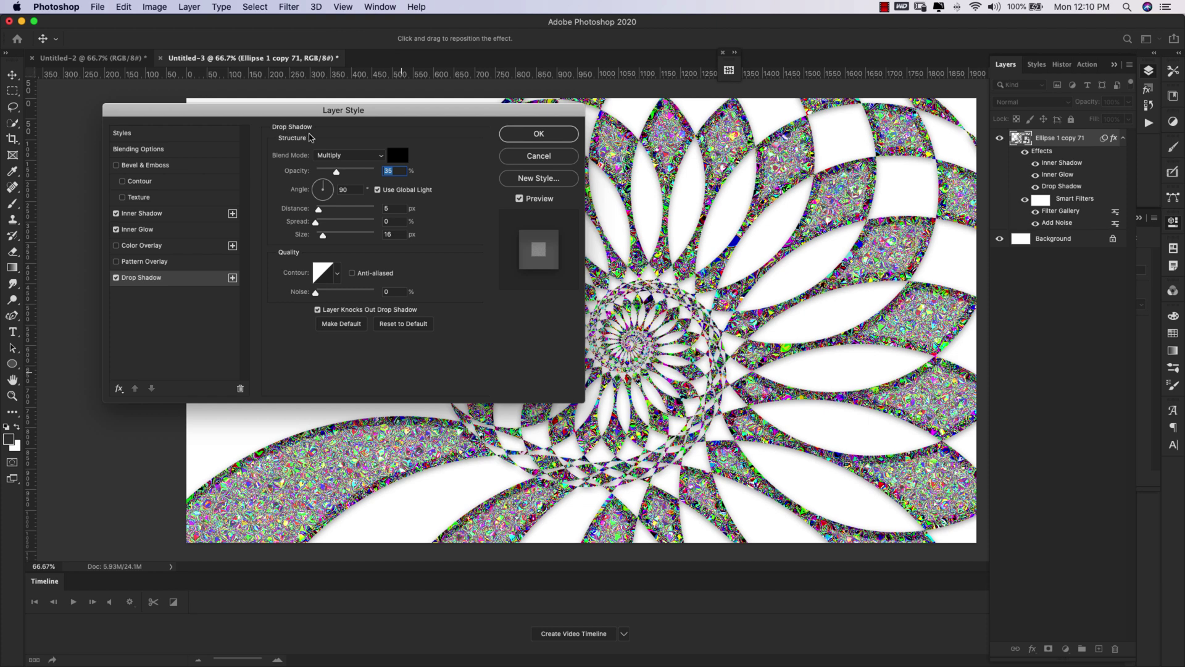
click(397, 156)
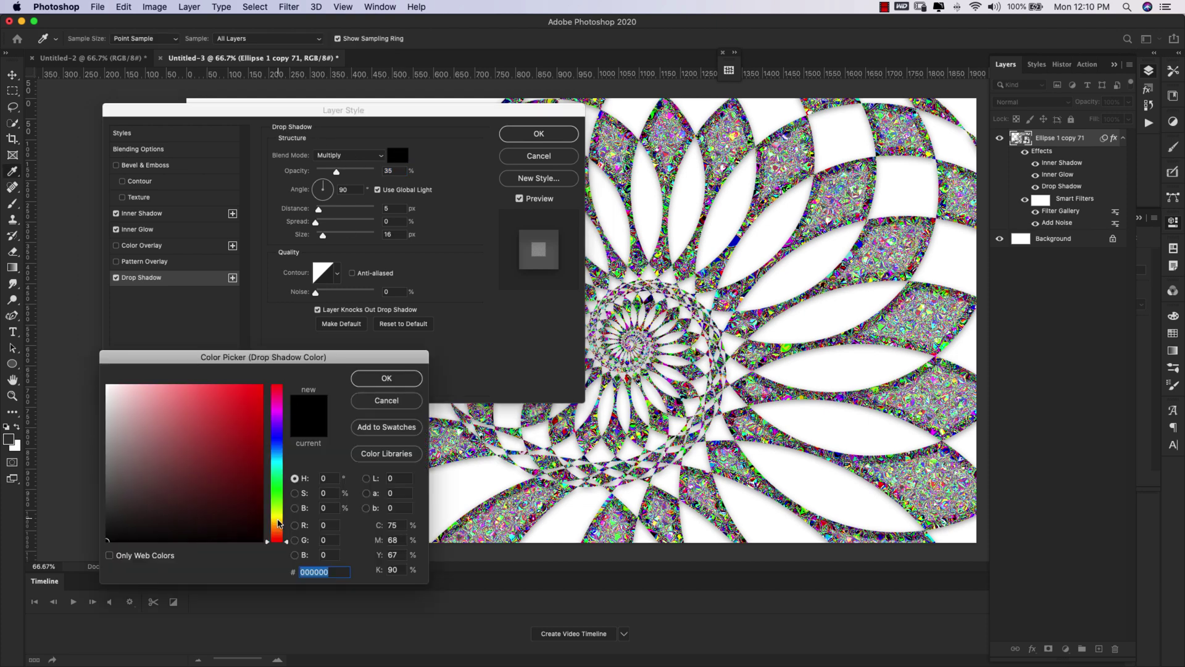
drag(108, 539, 102, 512)
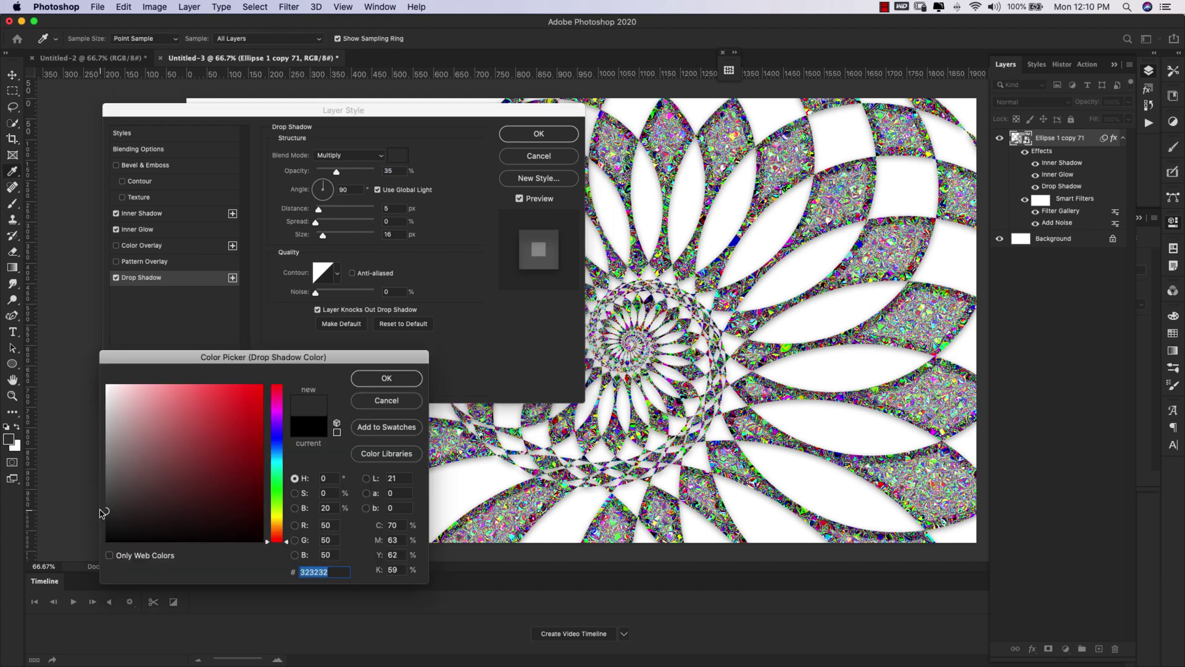
click(386, 378)
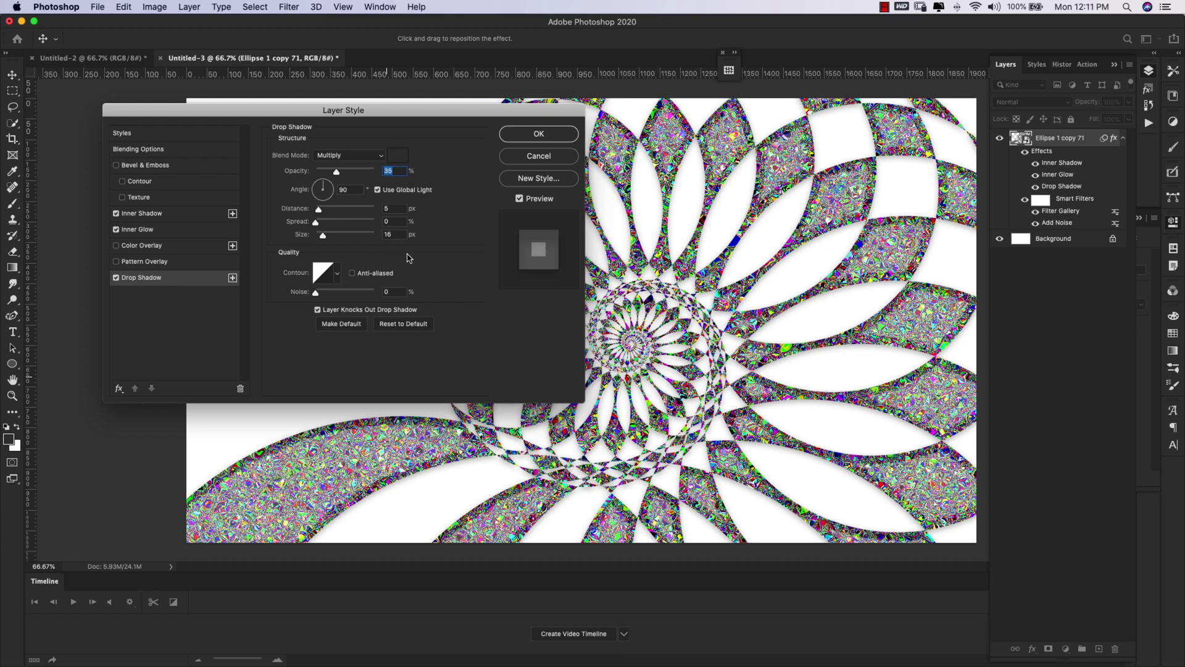
click(551, 139)
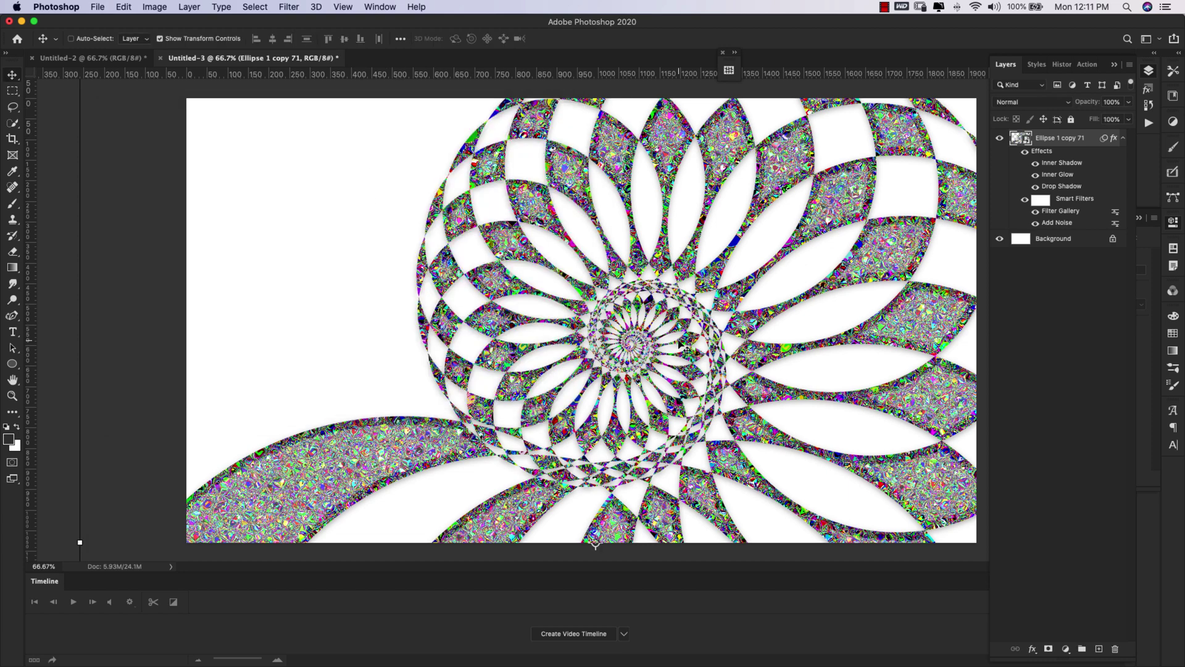
Step: Apply Add Noise at 5% Amount, Monochromatic, to the white Background layer
click(1067, 246)
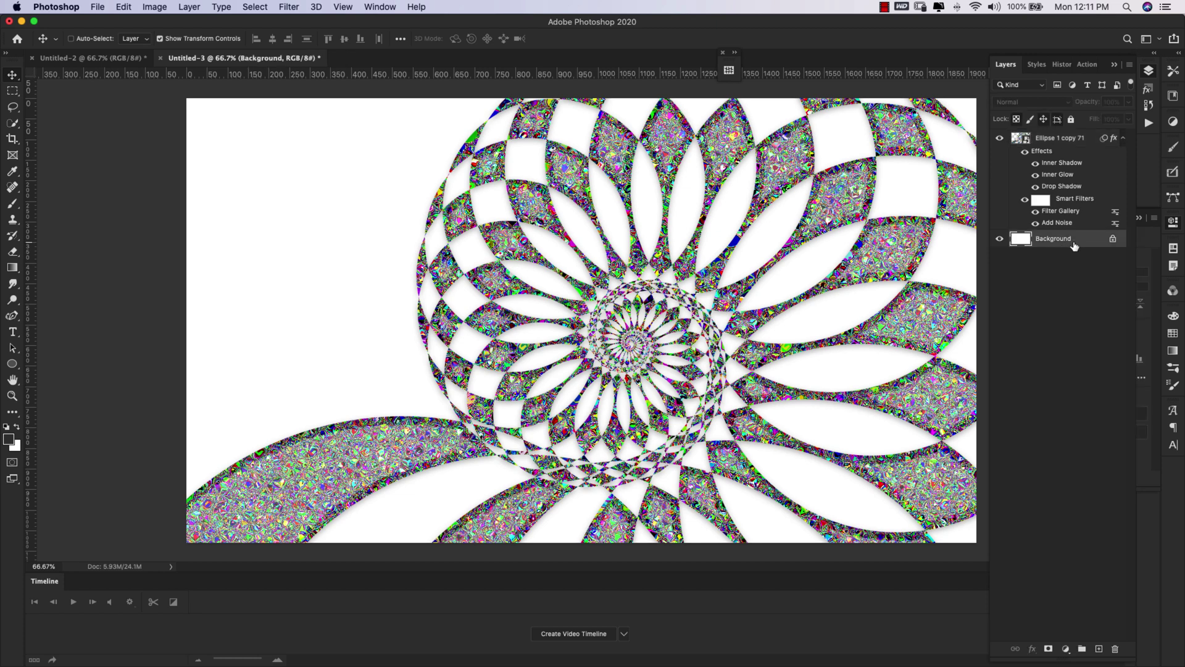
click(290, 7)
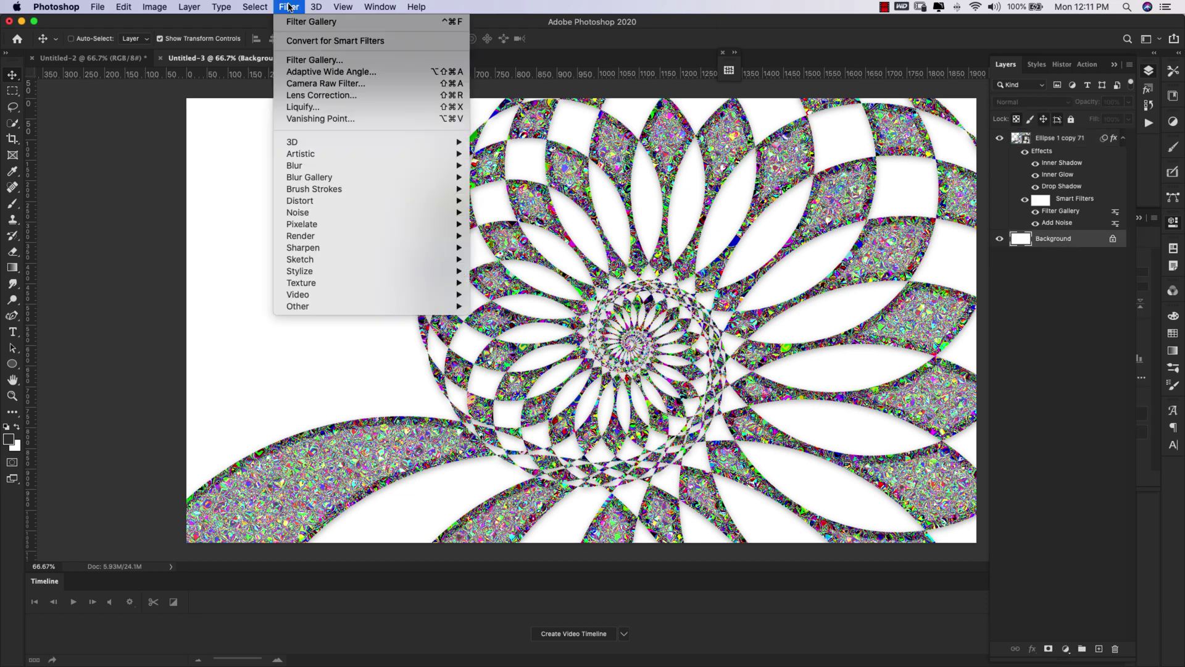
mouse_move(312, 212)
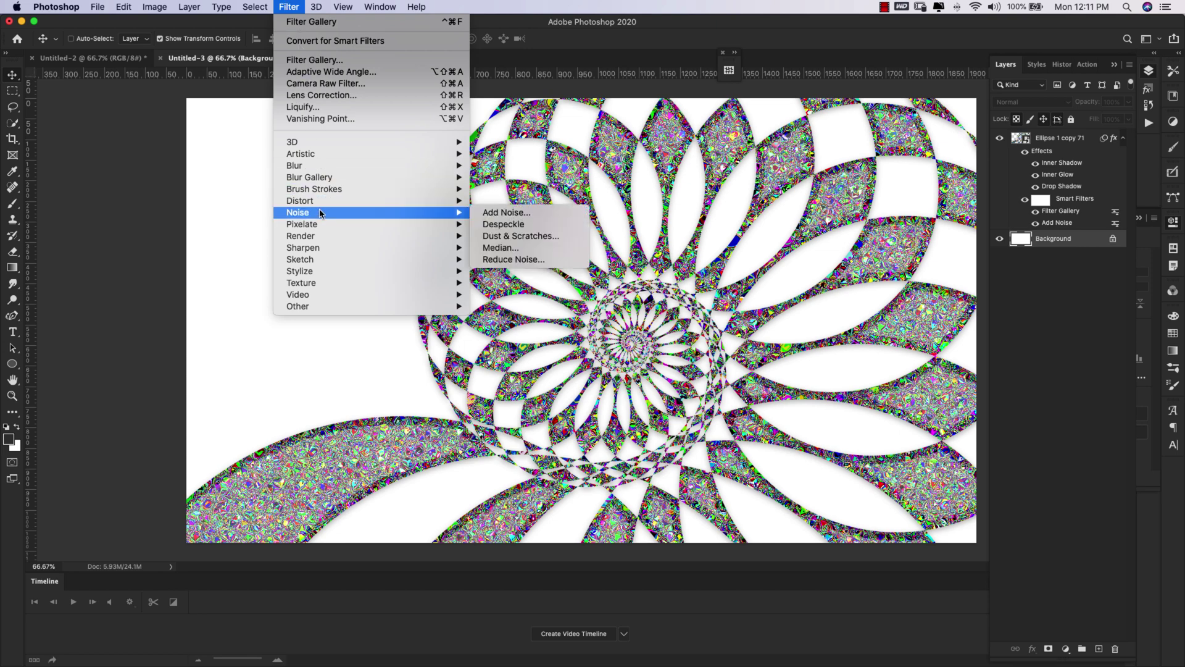
click(484, 213)
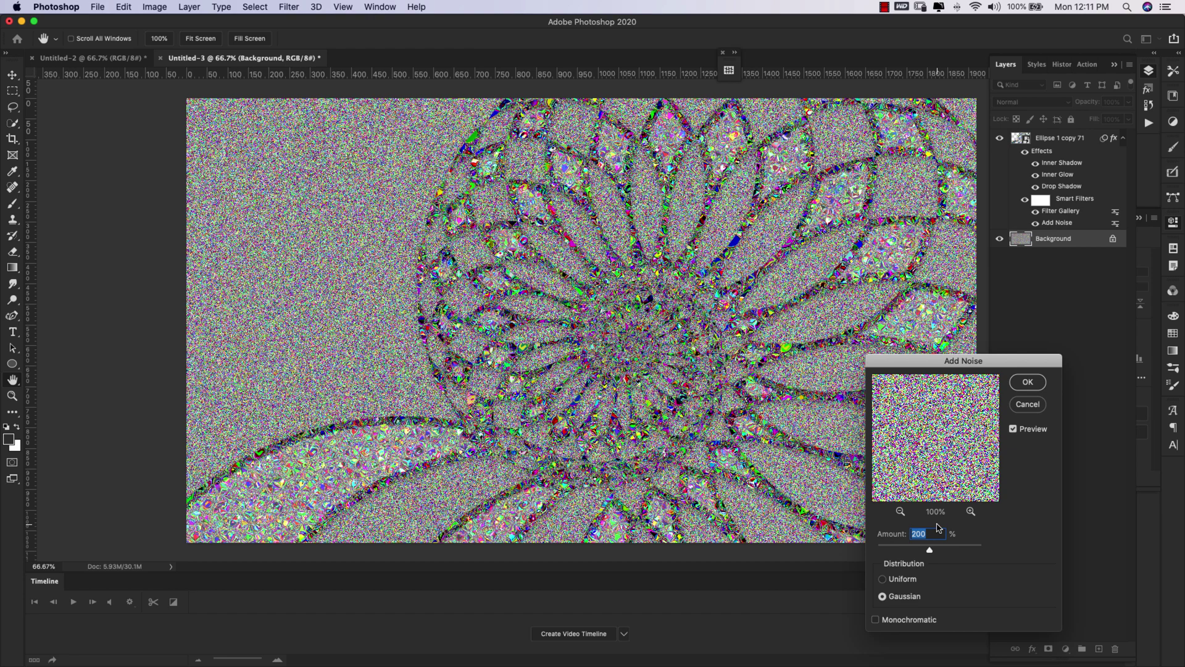
drag(930, 556, 878, 550)
text(5)
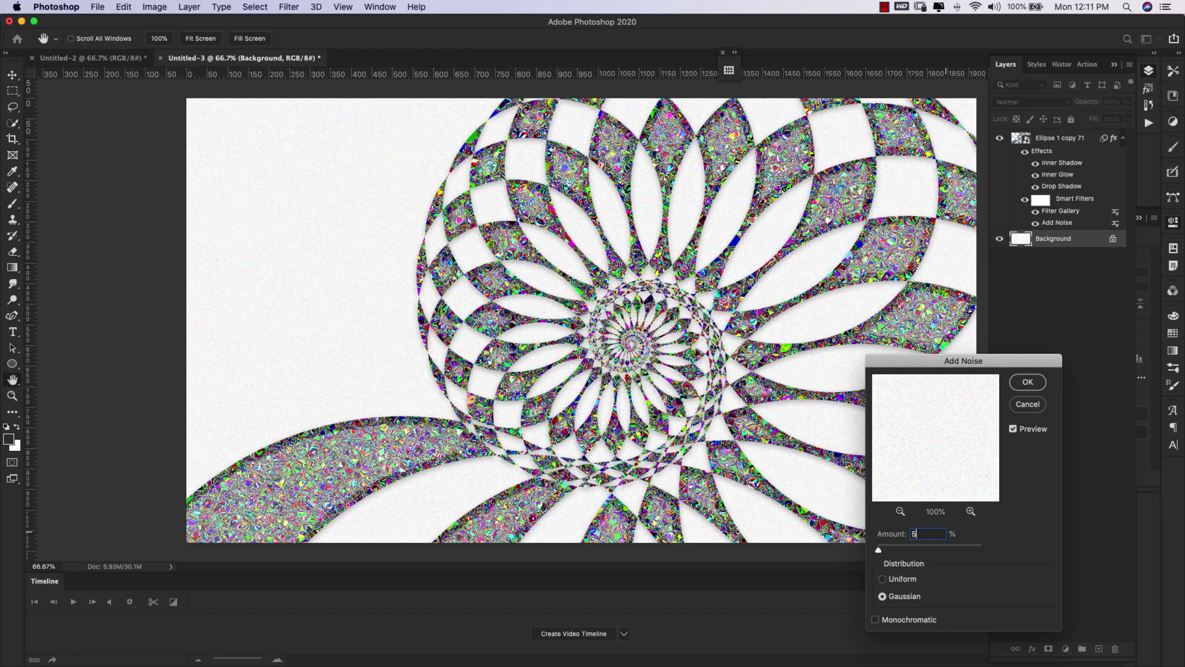
click(876, 619)
click(1028, 383)
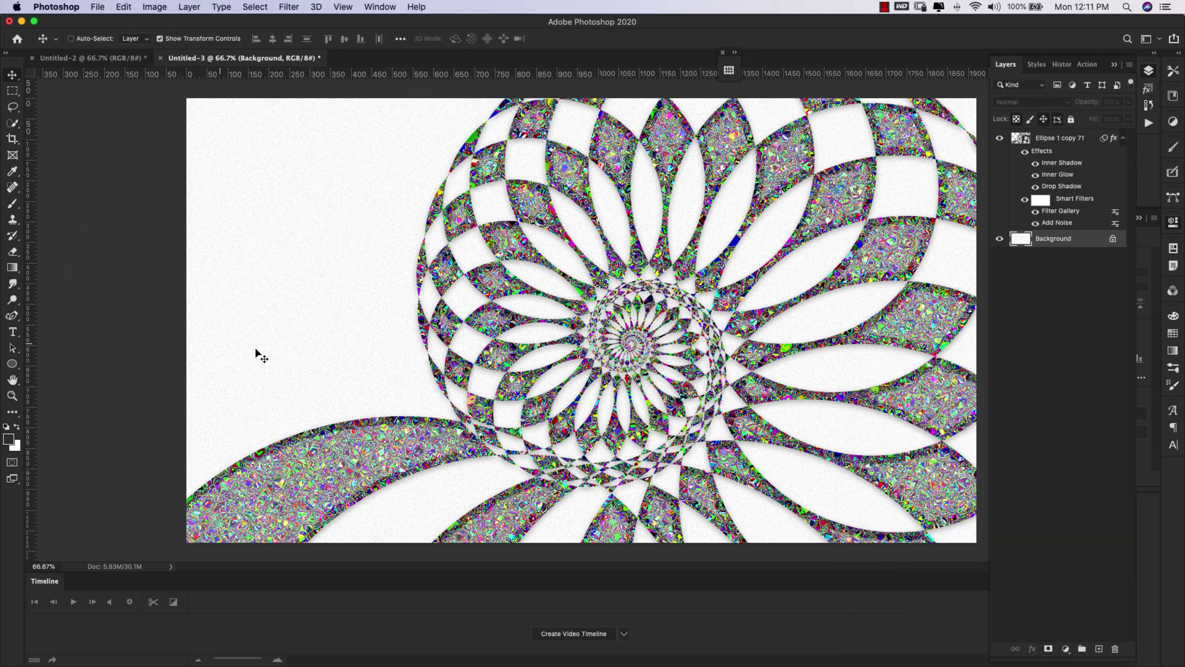